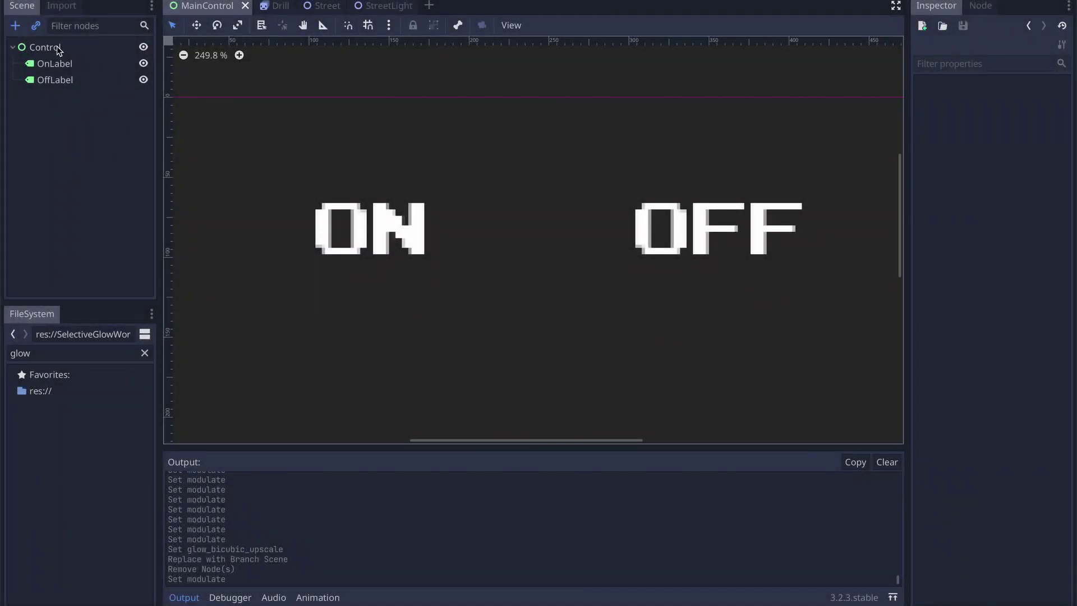
Inspect OnLabel and OffLabel, collapse OnLabel's Visibility section, then select the root Control node.
left_click(61, 66)
left_click(63, 81)
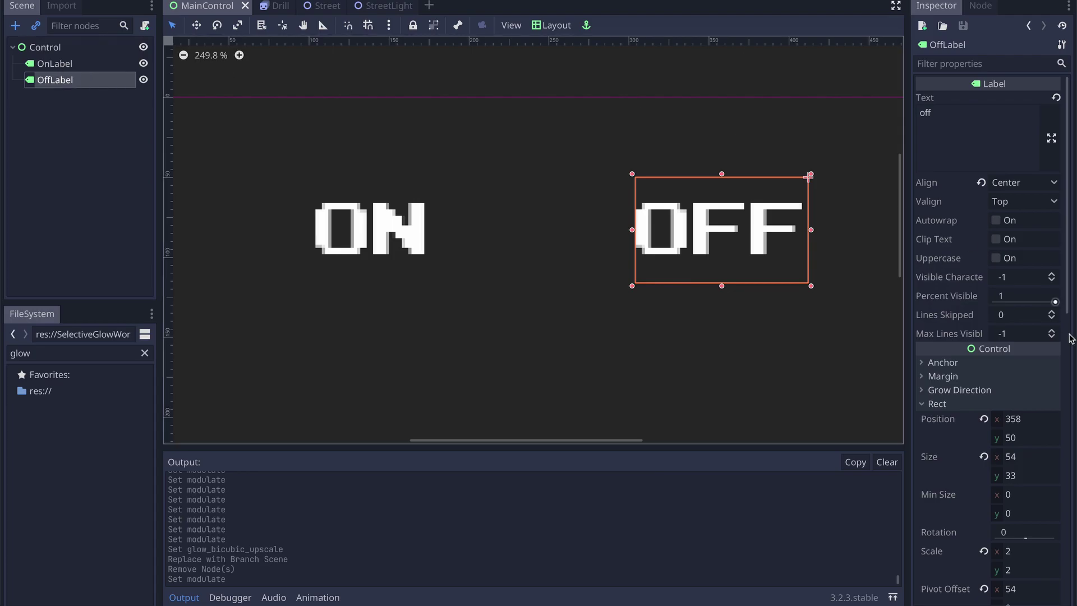
left_click(64, 66)
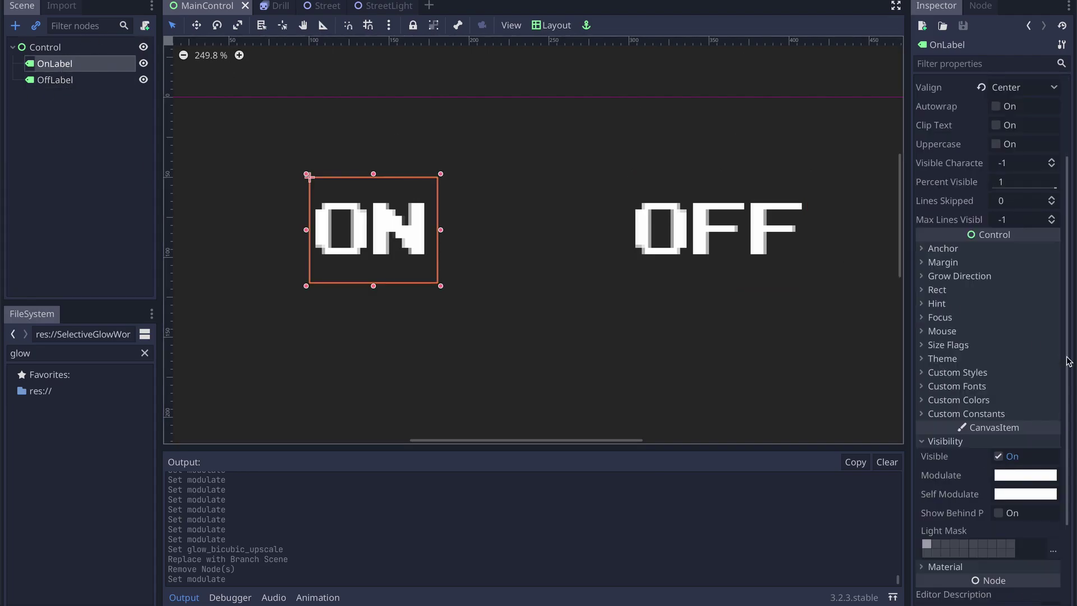
left_click(967, 442)
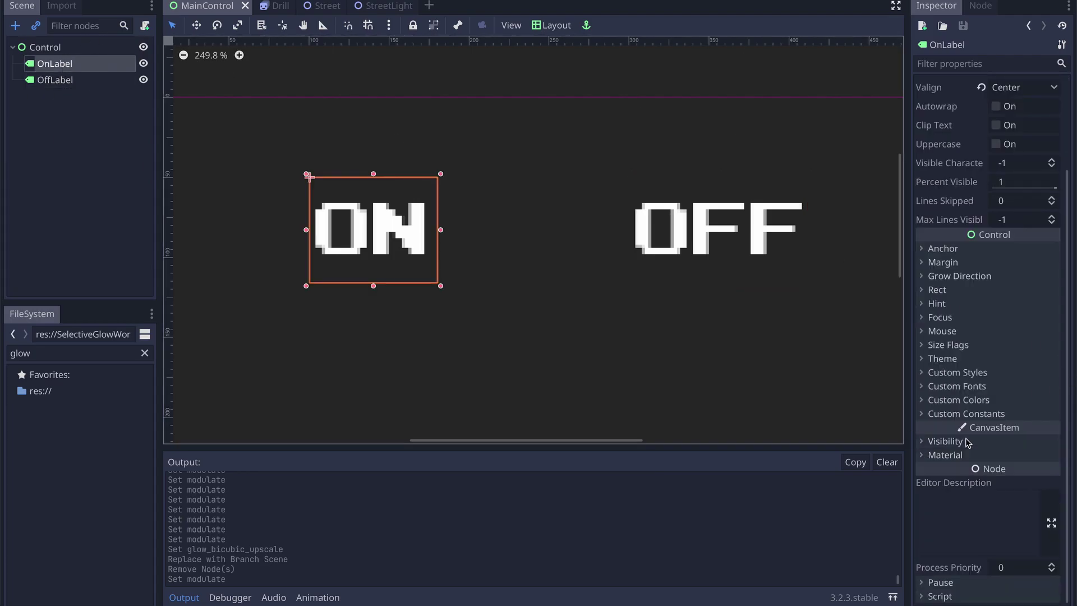
left_click(79, 48)
Add a WorldEnvironment under Control with a new Environment using Canvas background mode.
key("ctrl+a")
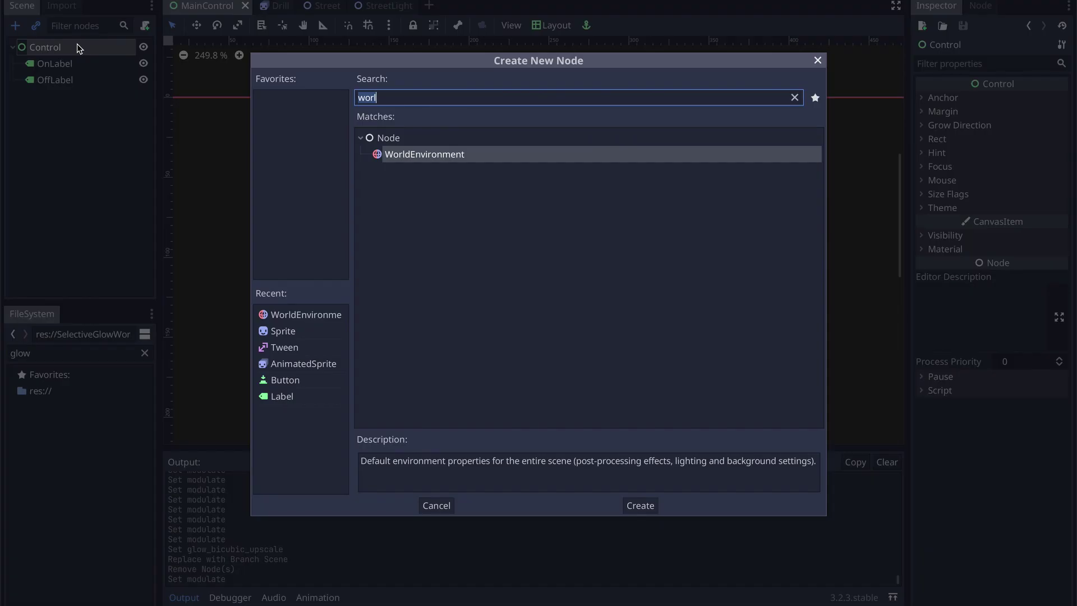
key("Return")
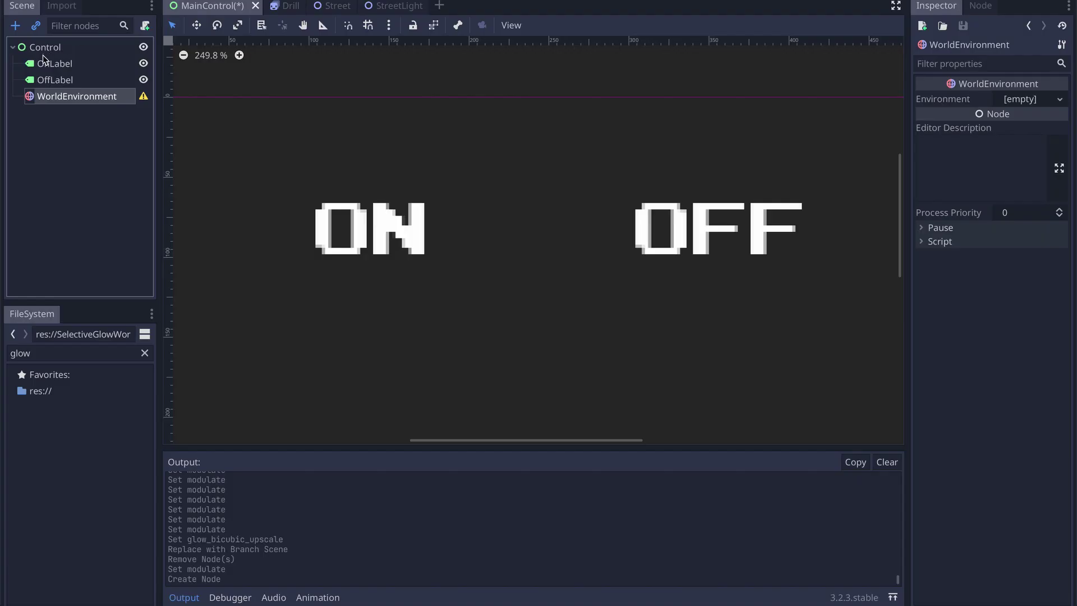
left_click(1031, 100)
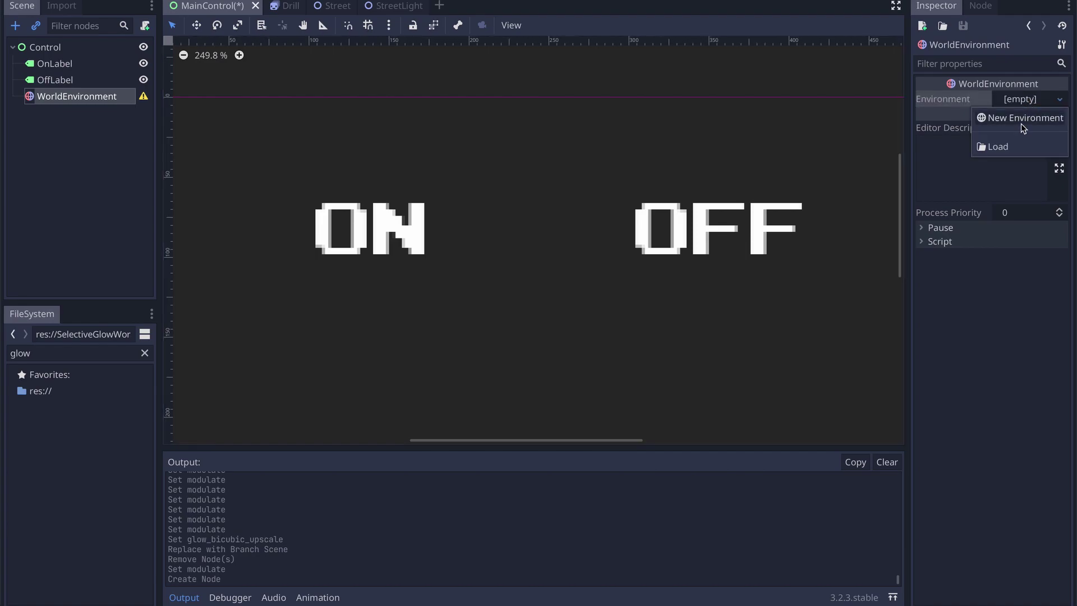
left_click(1022, 117)
left_click(1021, 101)
left_click(976, 118)
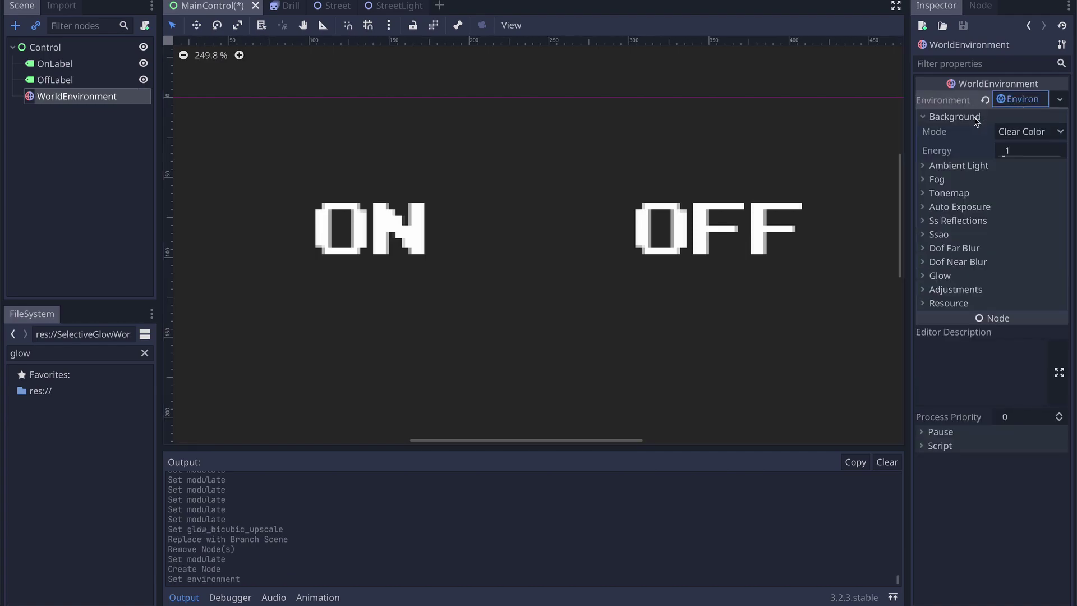
left_click(1018, 135)
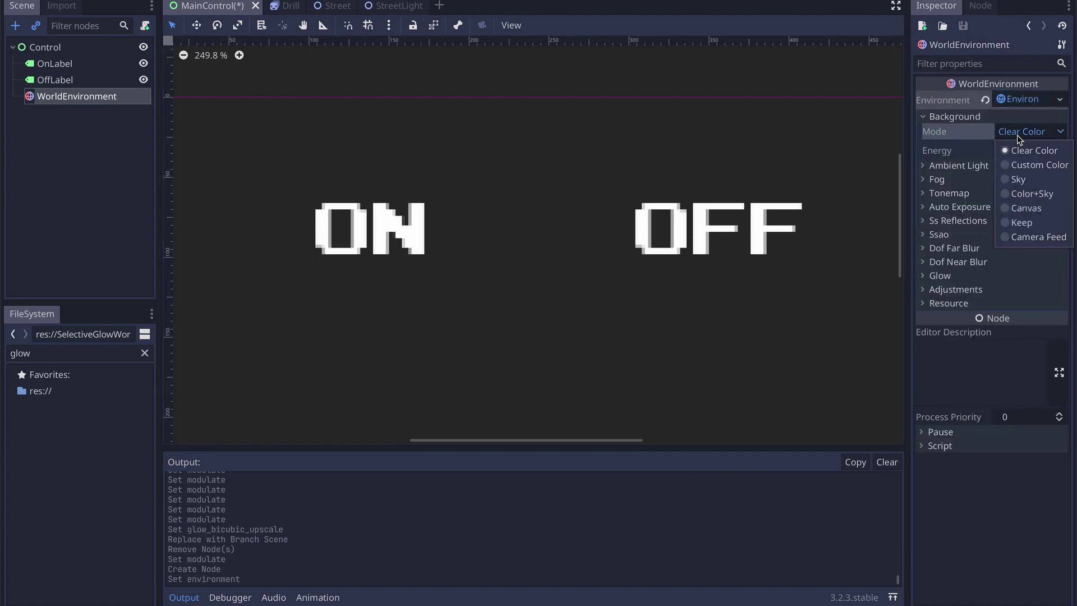
left_click(1018, 209)
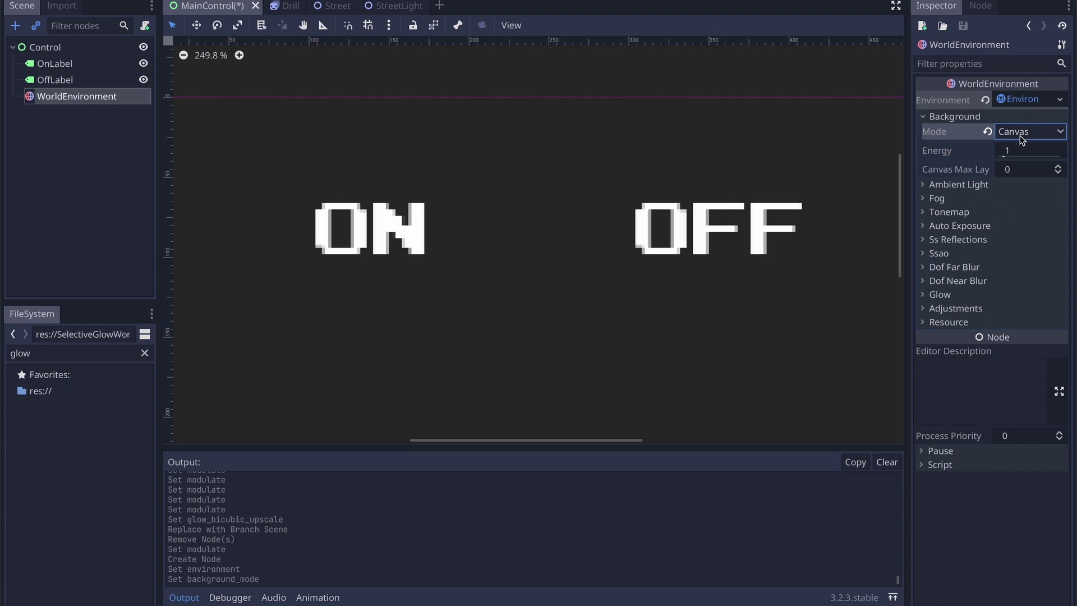
Enable glow with intensity 1, strength 0.95 and Additive blend mode.
left_click(942, 296)
left_click(1002, 312)
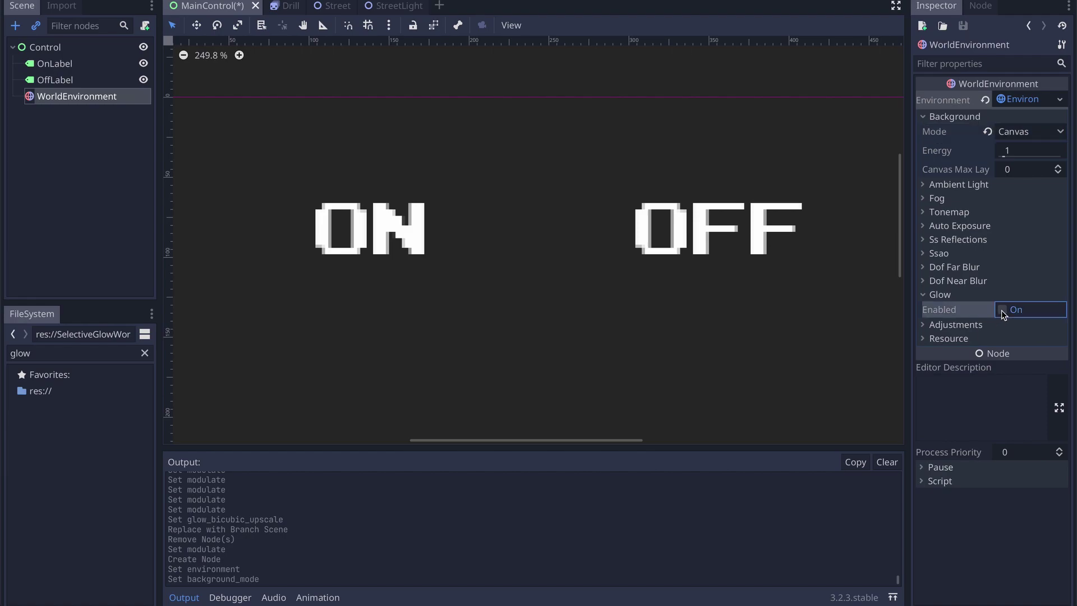
scroll(1001, 312, "down", 1)
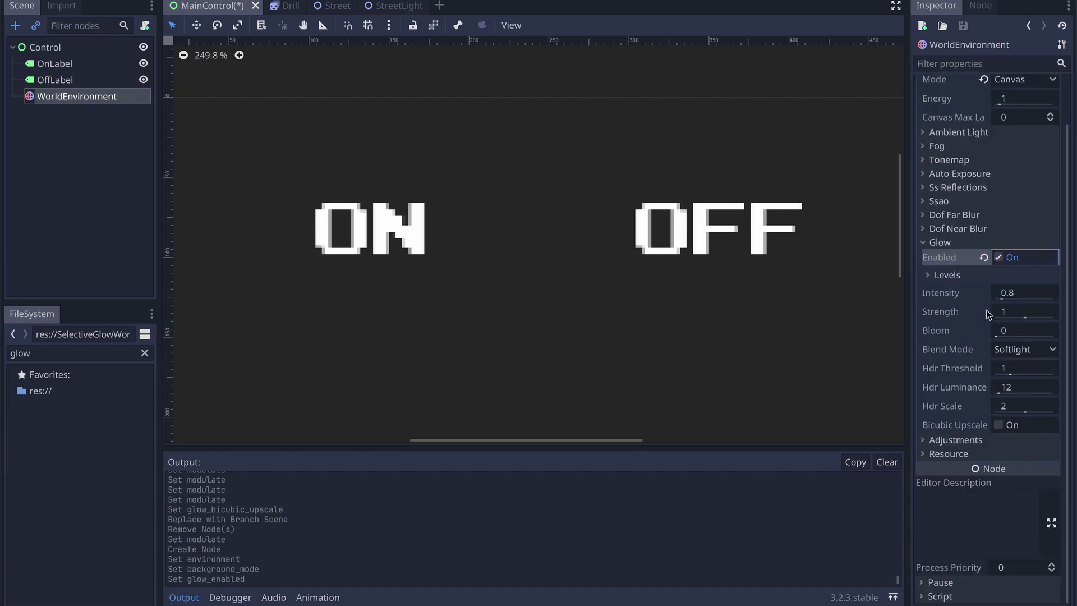
left_click(1017, 296)
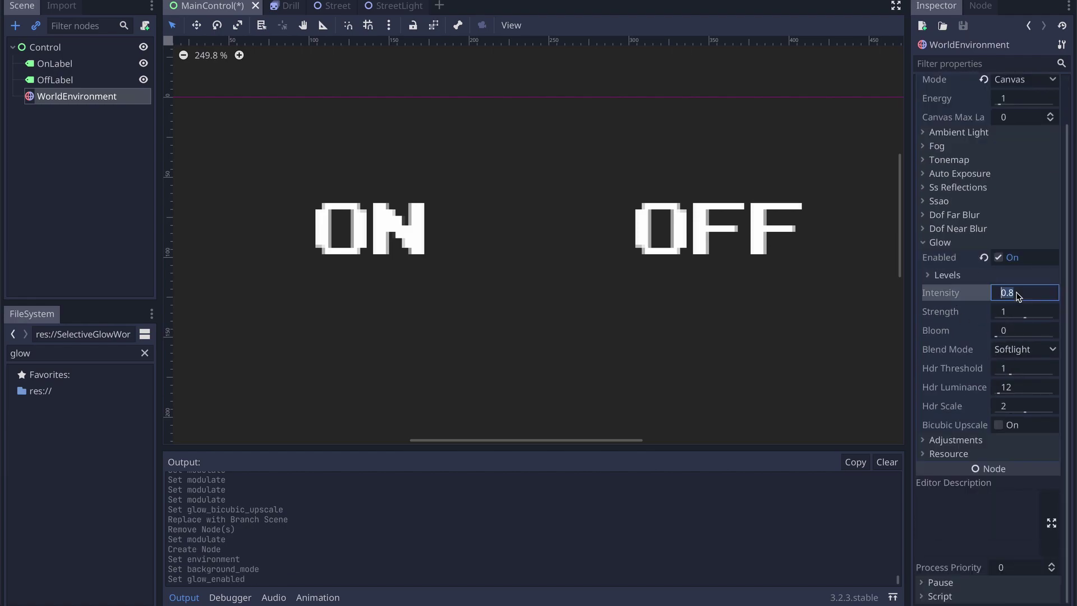
type("1")
left_click(1004, 312)
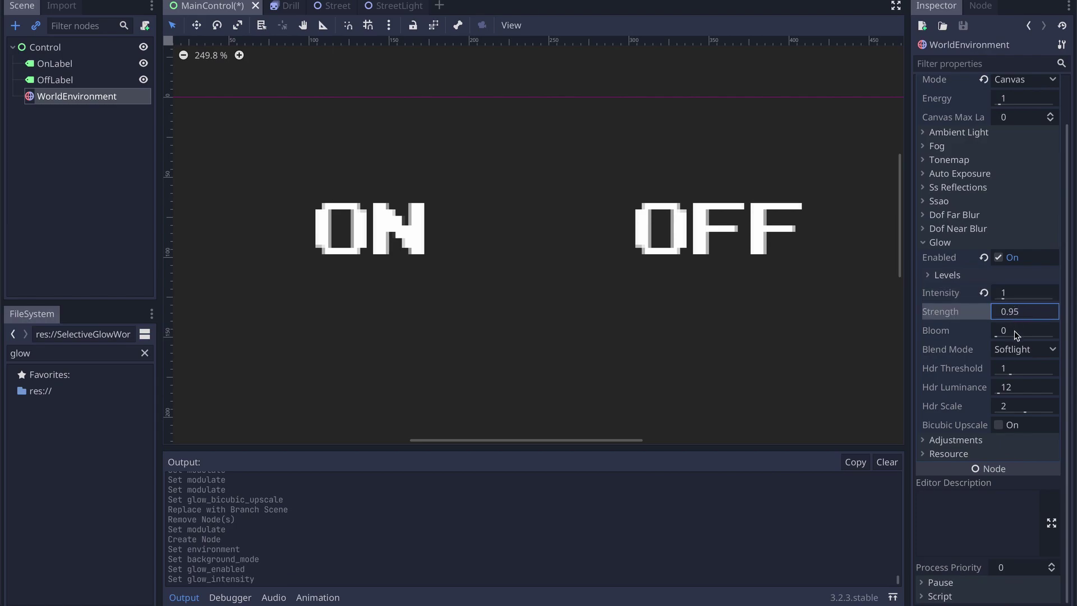
left_click(1012, 349)
left_click(1011, 365)
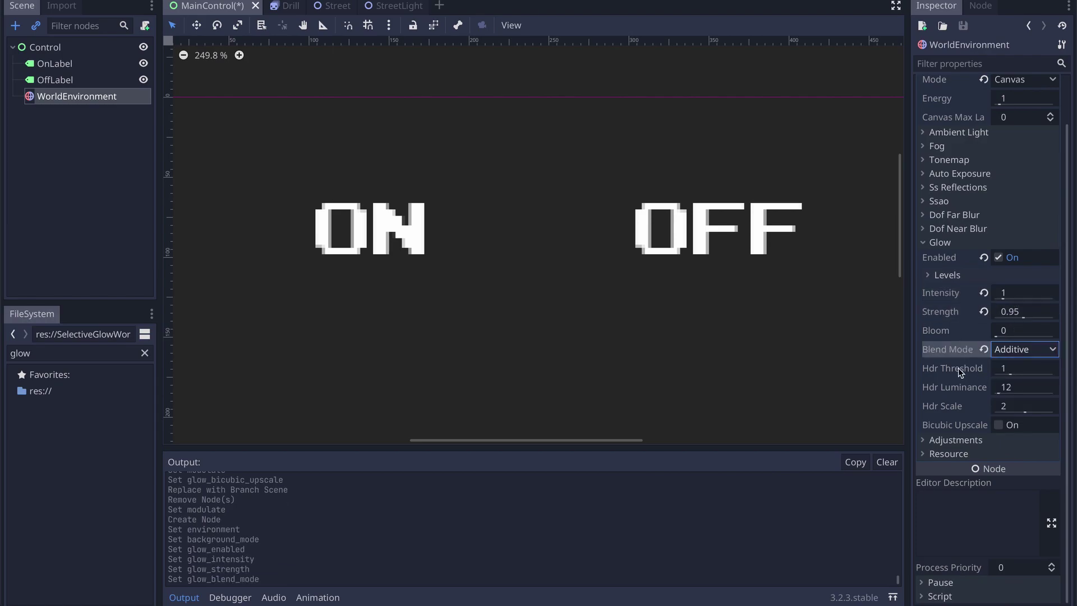
left_click(1019, 352)
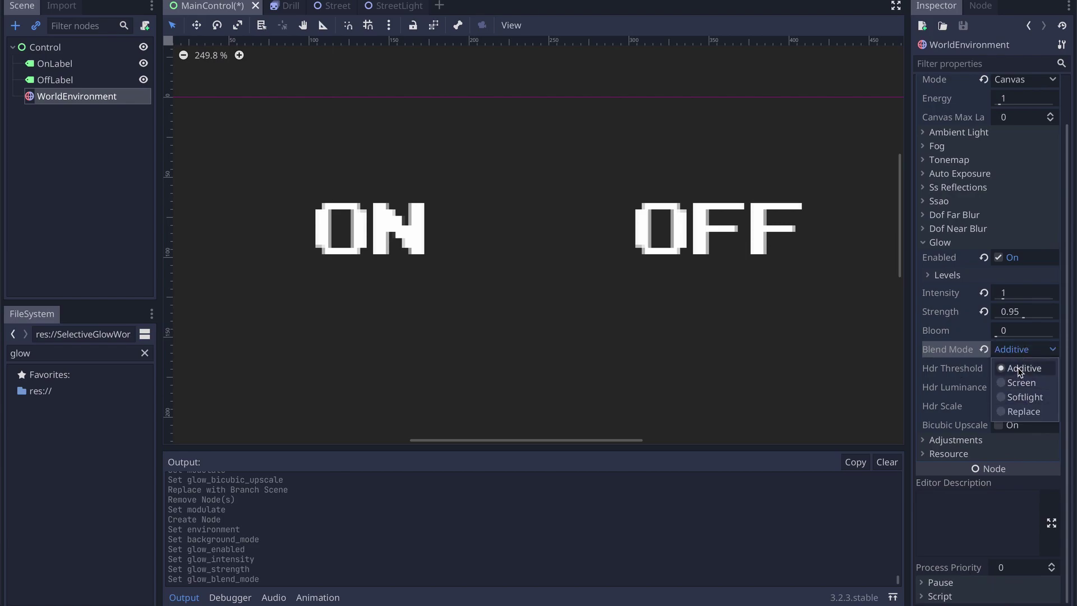
left_click(953, 355)
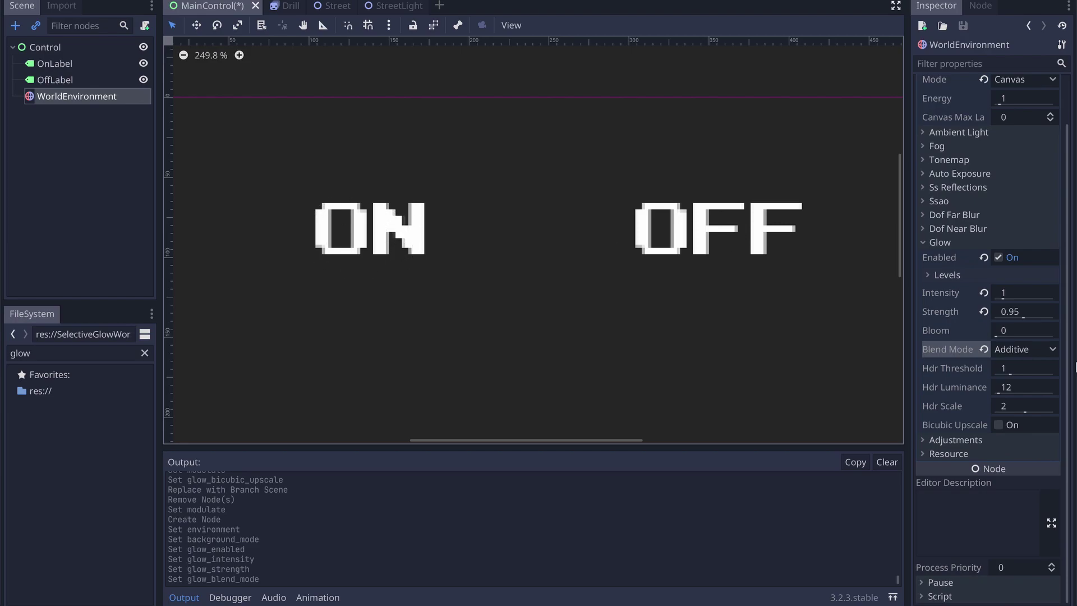
Select OnLabel and expand its Visibility properties in the Inspector.
mouse_move(959, 314)
left_click(59, 66)
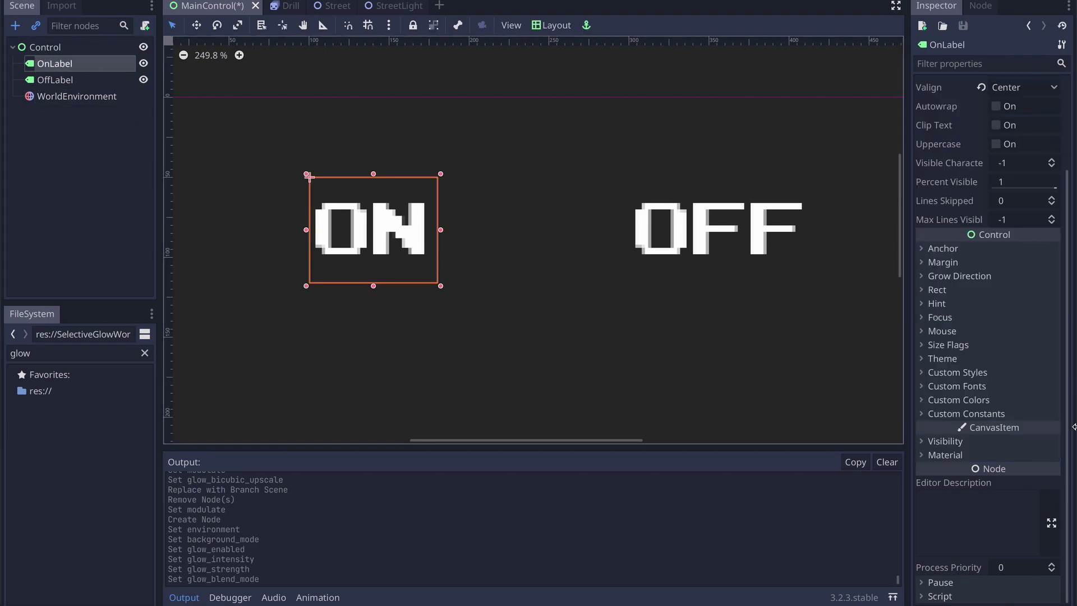
left_click(974, 400)
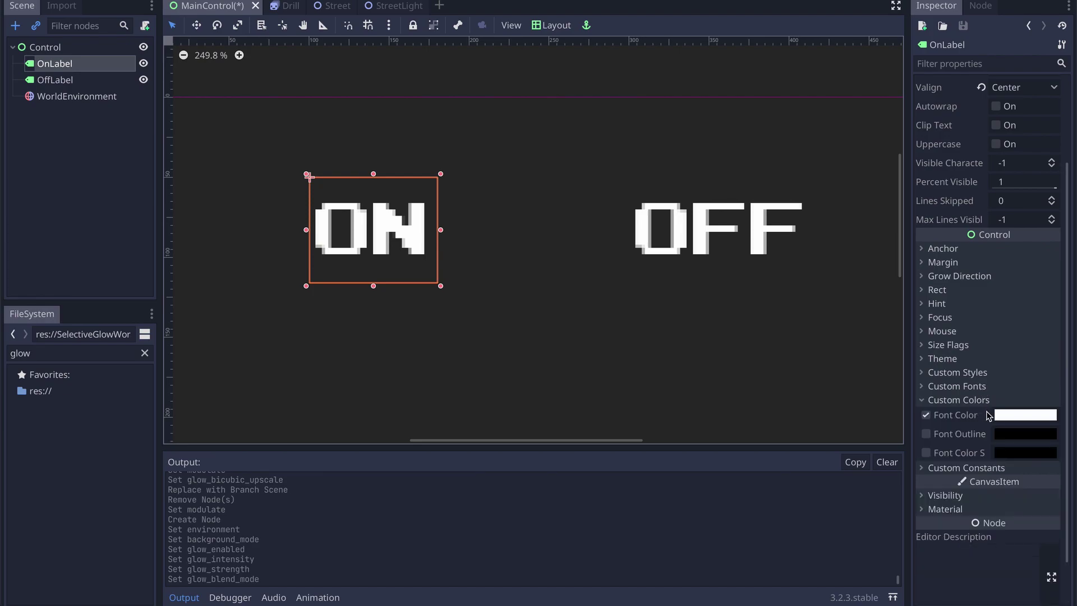
left_click(969, 402)
left_click(946, 442)
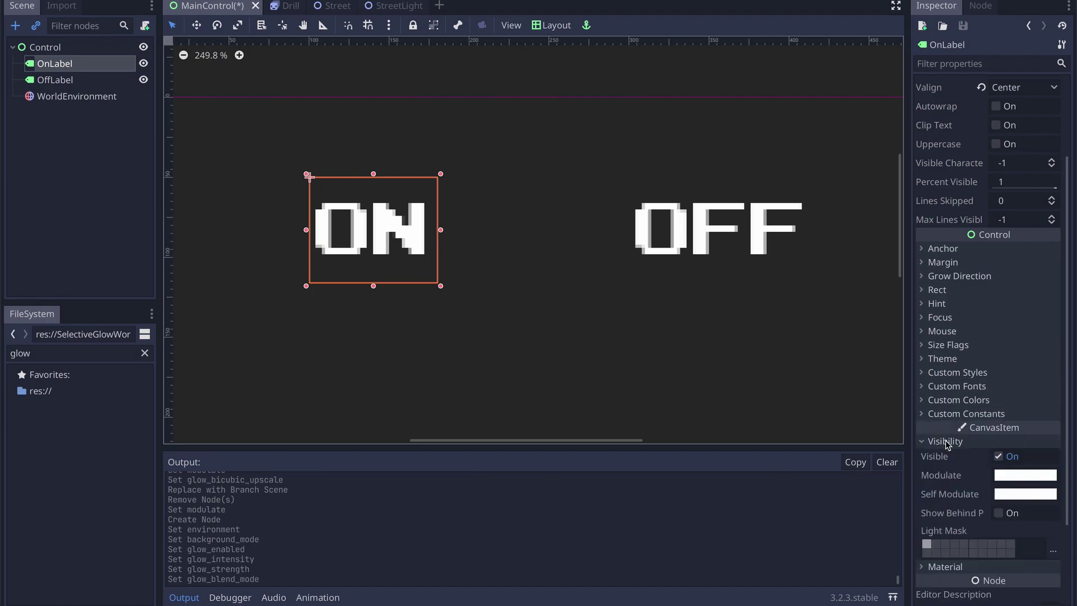
scroll(946, 443, "down", 4)
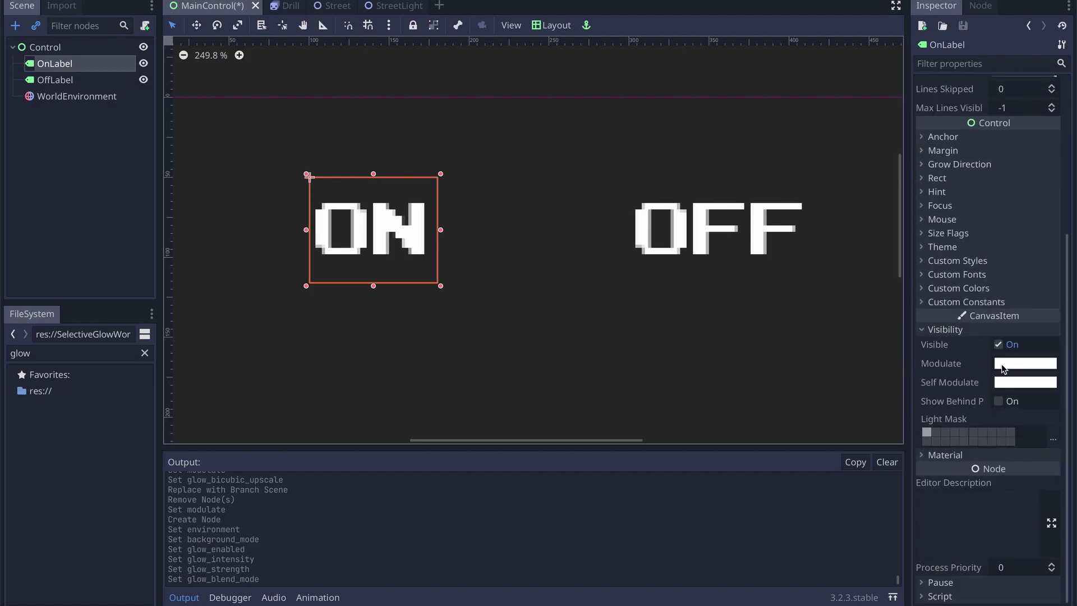
Set OnLabel's Modulate to raw values R 1.2, G 1.2, B 1.2.
left_click(1018, 363)
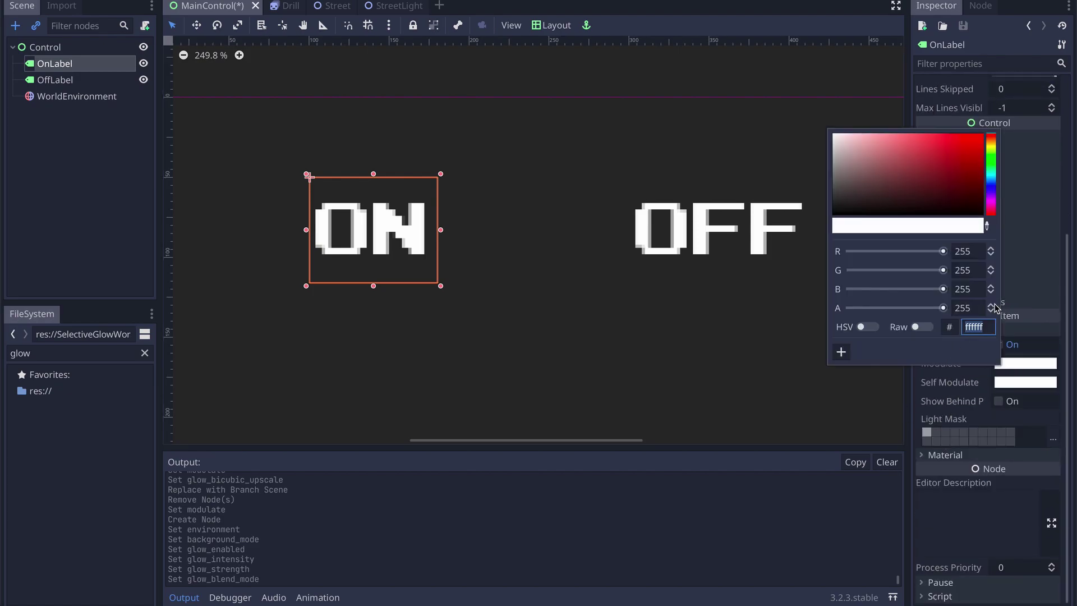
left_click(915, 331)
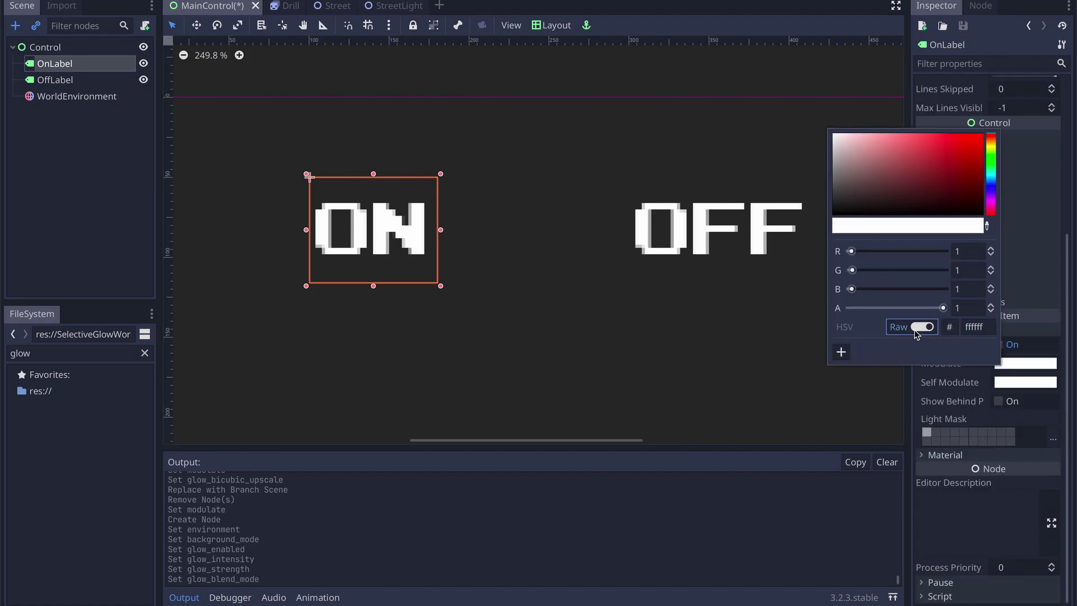
left_click(970, 250)
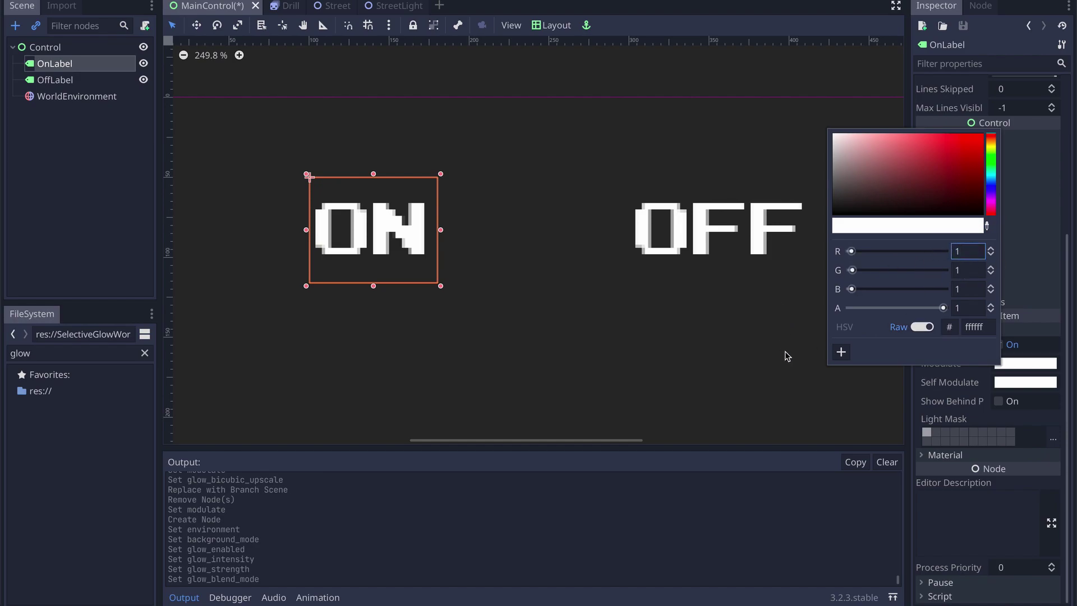
key("Tab")
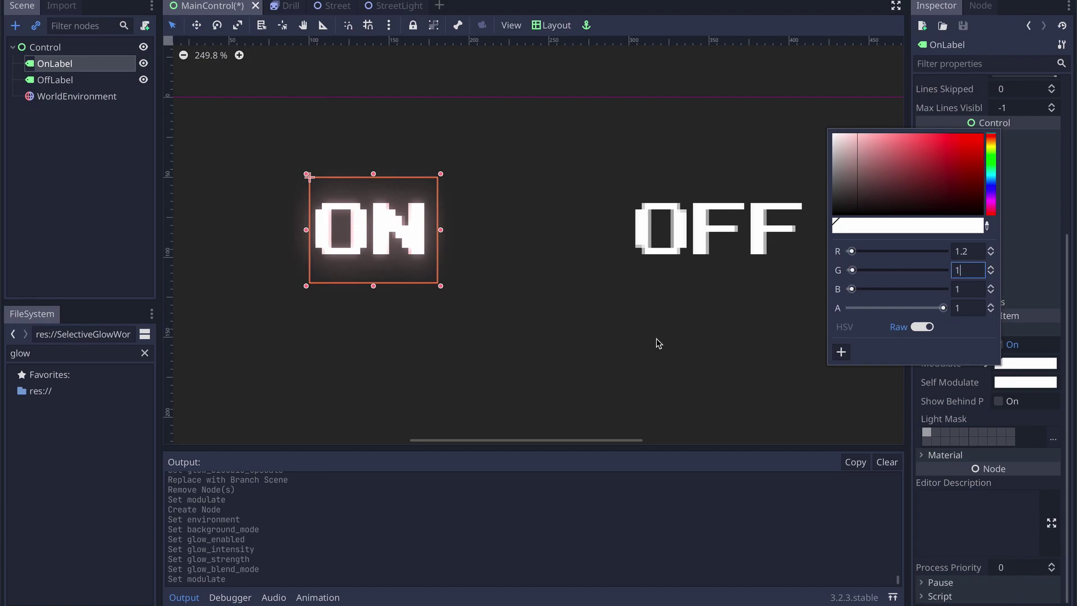
type(".2")
key("Tab")
type("2")
key("Return")
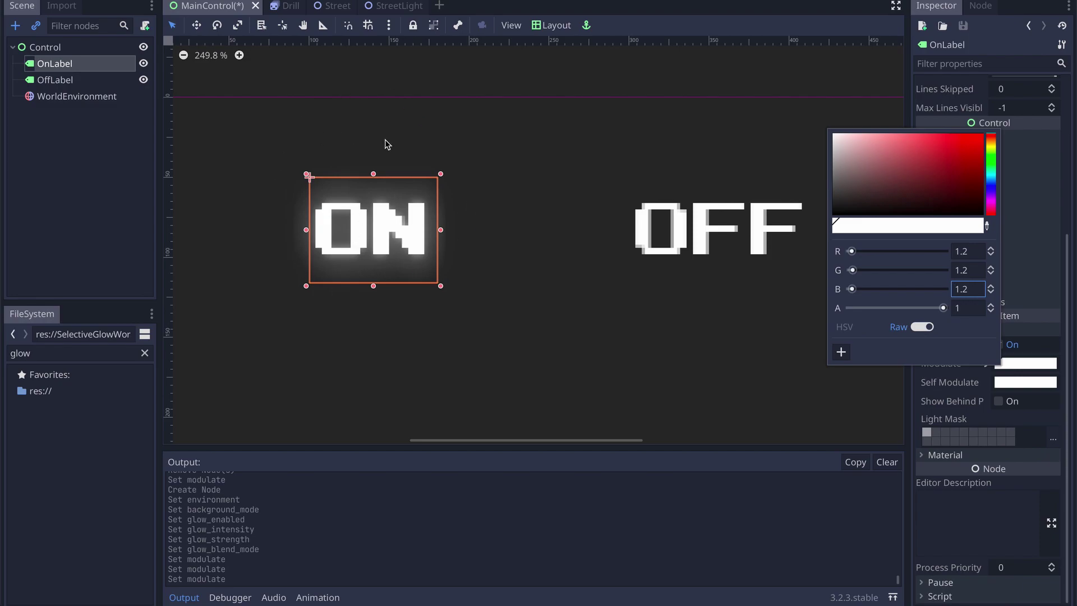
Select WorldEnvironment and tick Glow > Bicubic Upscale.
left_click(98, 188)
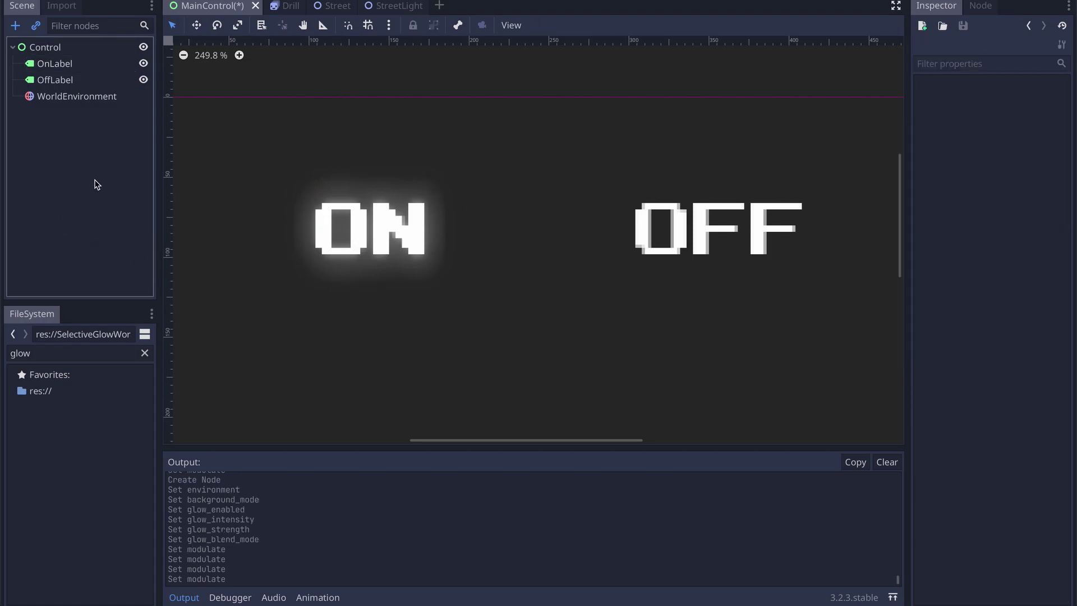
left_click(81, 100)
scroll(342, 208, "up", 4)
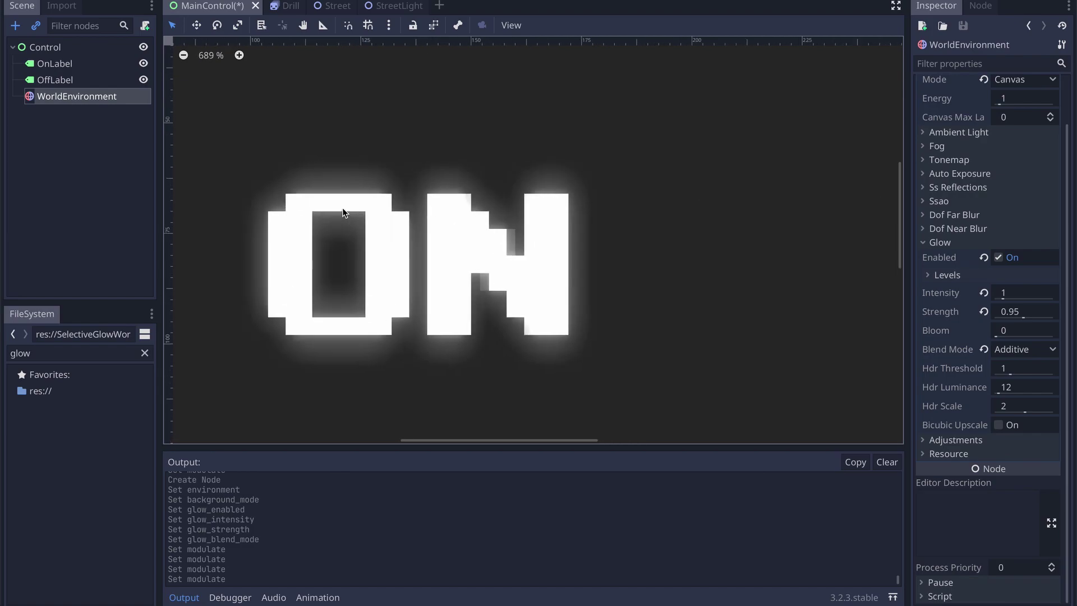
scroll(342, 208, "down", 2)
scroll(342, 207, "up", 1)
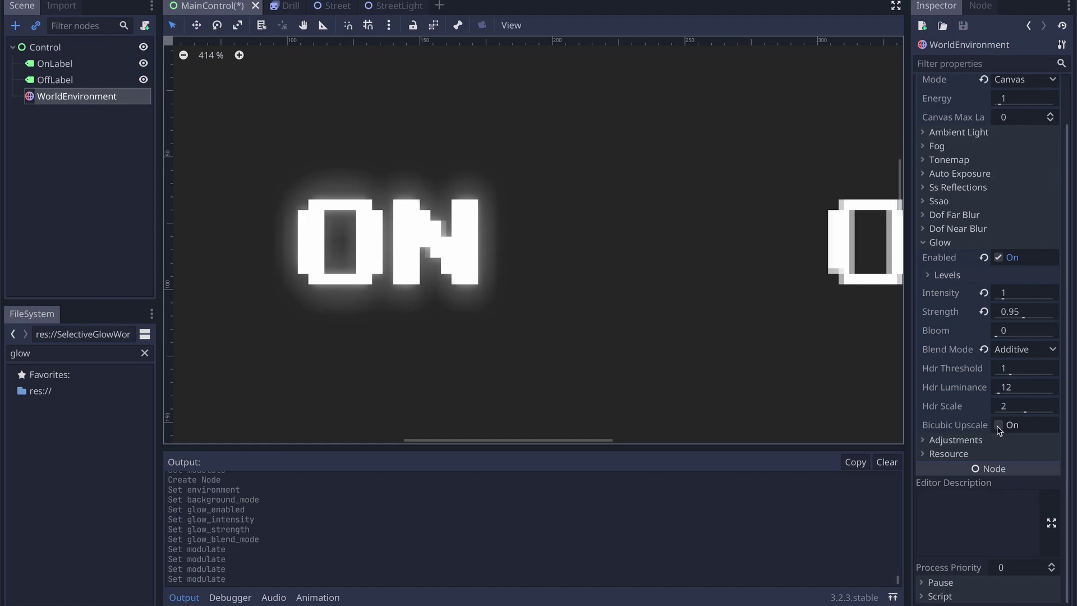
left_click(997, 425)
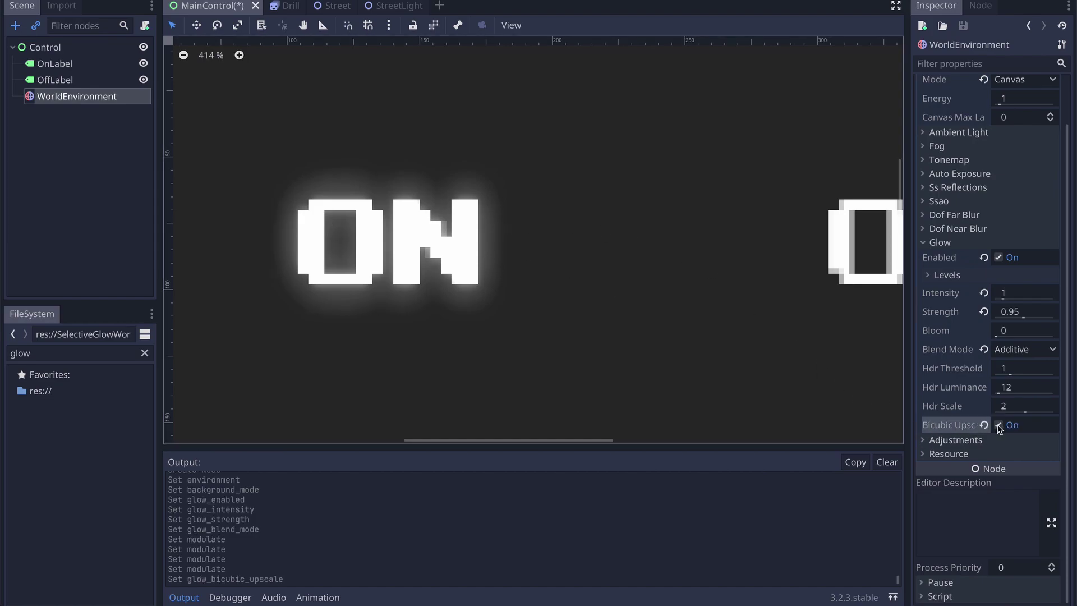
mouse_move(957, 423)
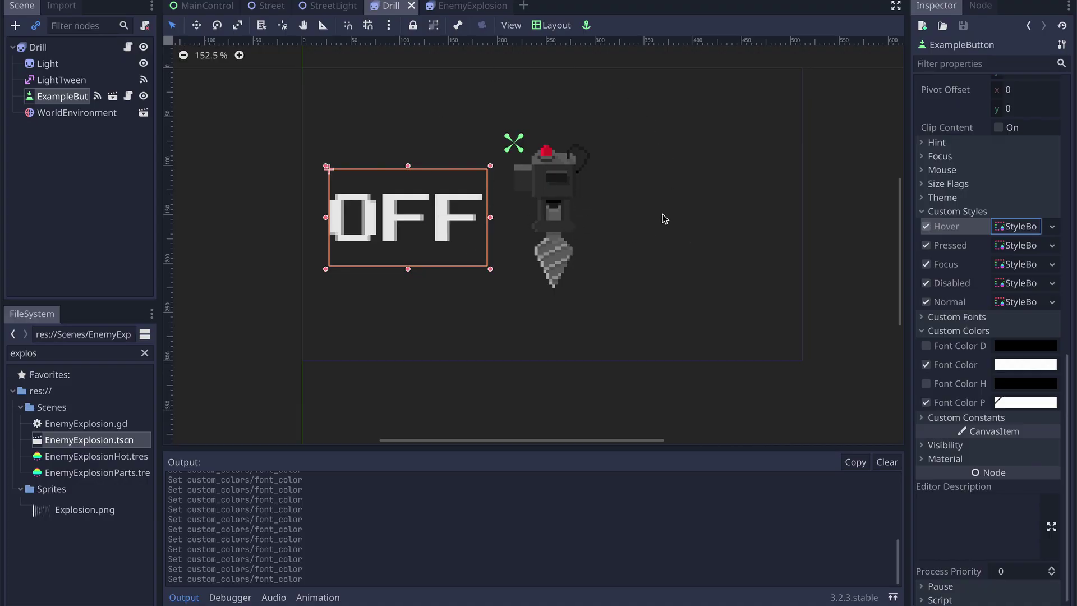
Run the Drill scene, toggle its button between ON and OFF several times, then stop it.
key("super+r")
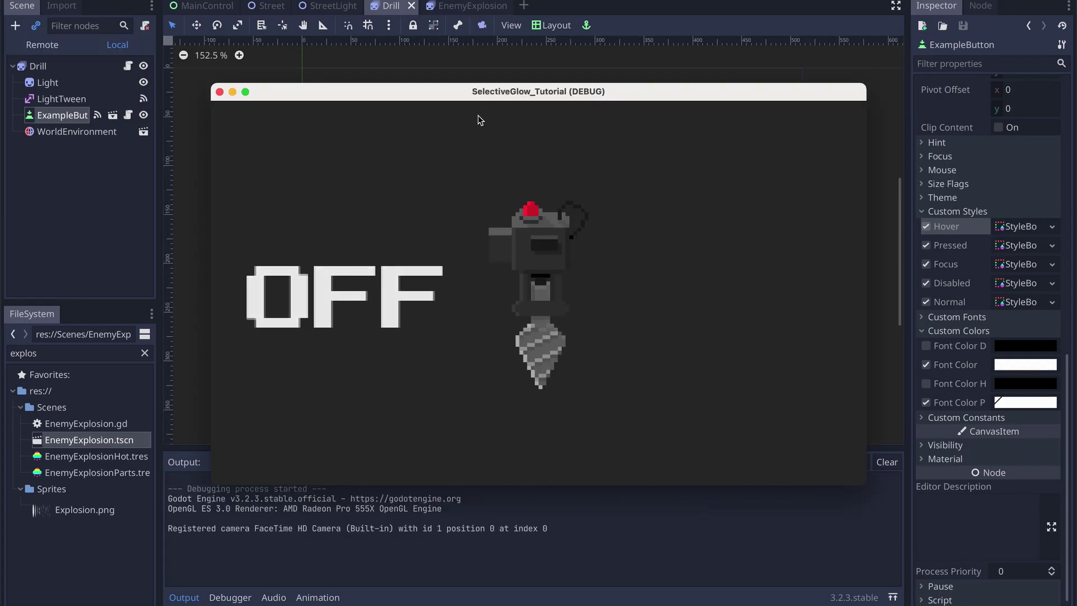
left_click(322, 277)
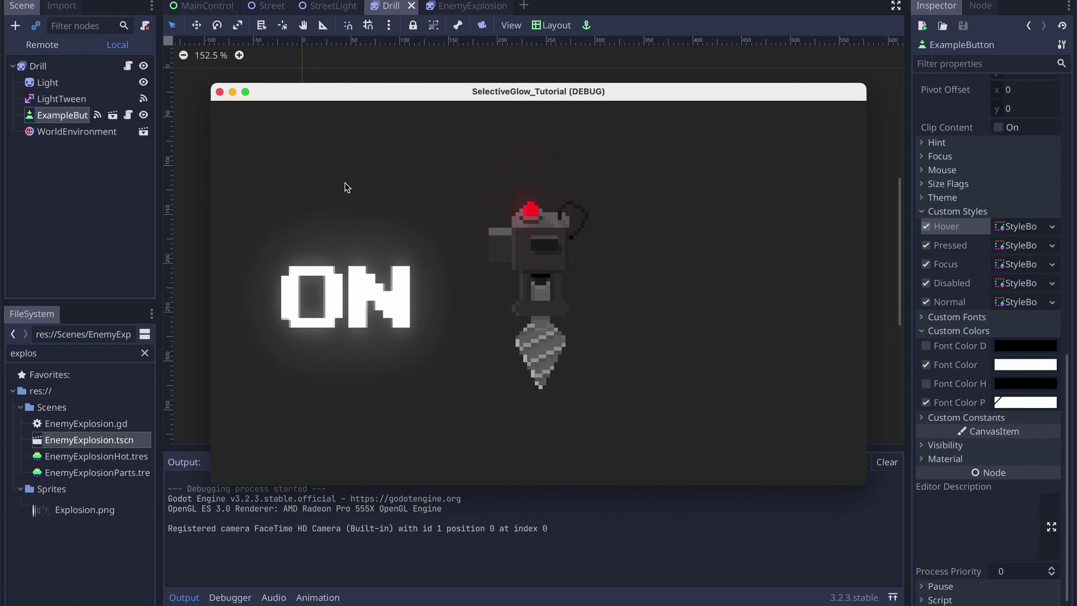
left_click(340, 295)
left_click(339, 296)
left_click(340, 295)
left_click(340, 295)
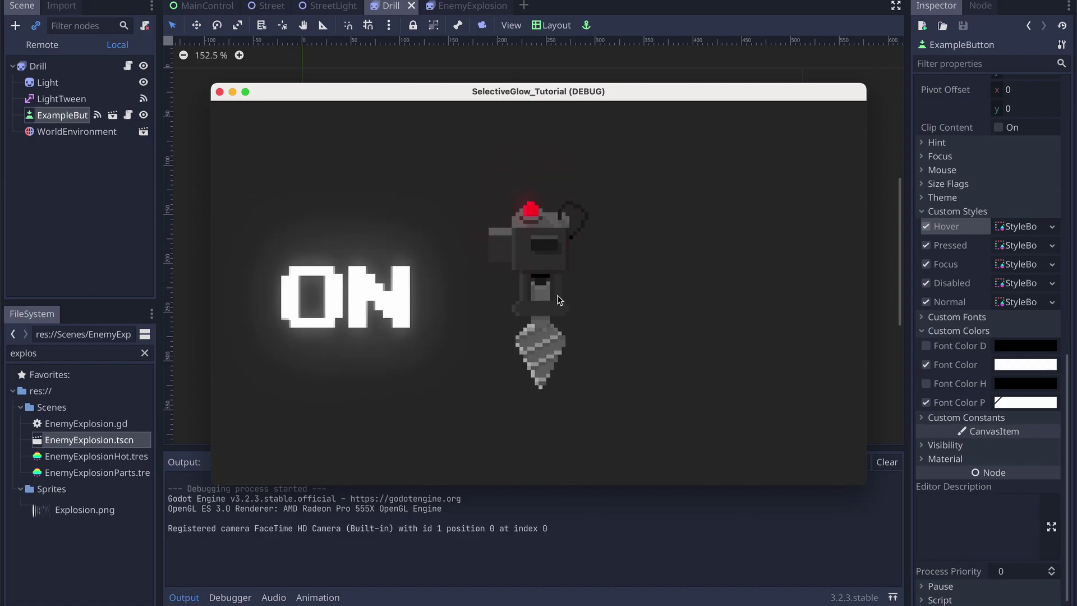
left_click(219, 91)
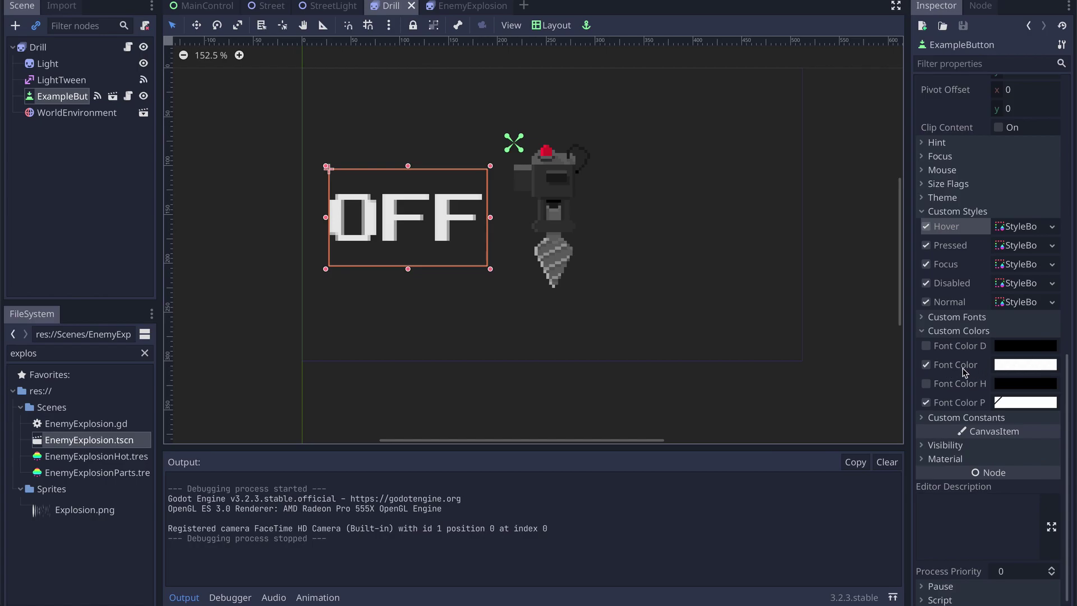
Set the ExampleButton's Font Color Pressed to raw RGB 1.15 and reselect the button.
left_click(1013, 403)
left_click(976, 365)
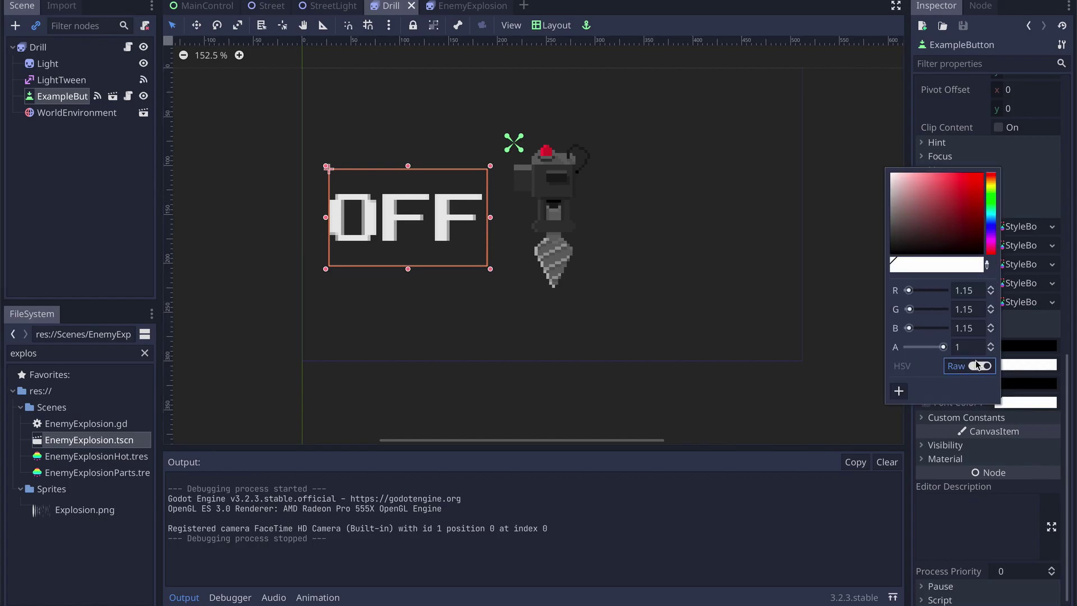
left_click(85, 160)
left_click(60, 99)
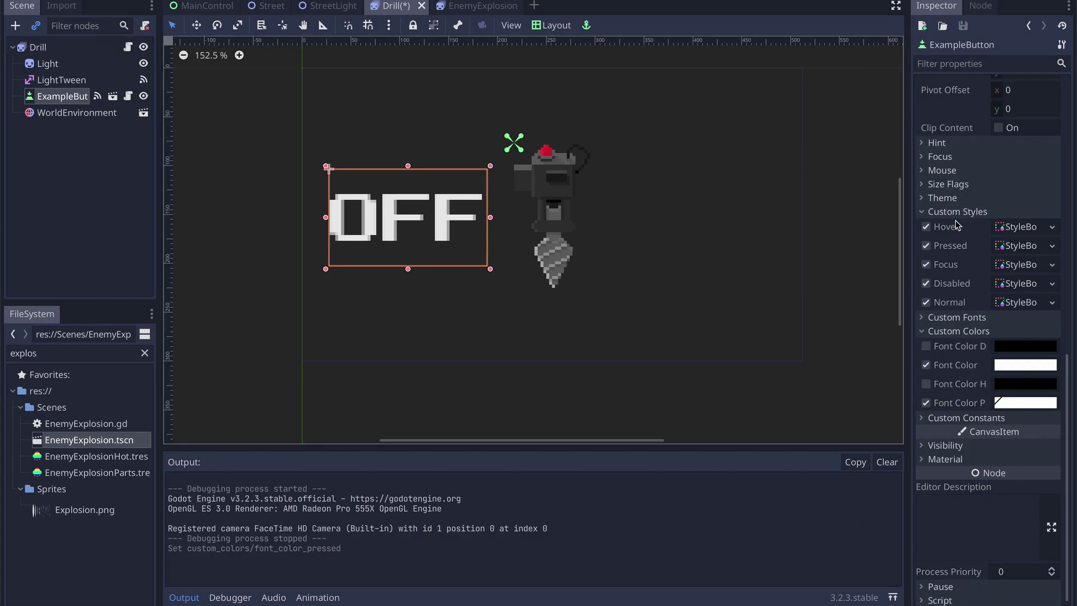
Inspect the Custom Styles Hover StyleBox, collapse Custom Styles, and select the Drill node.
left_click(972, 214)
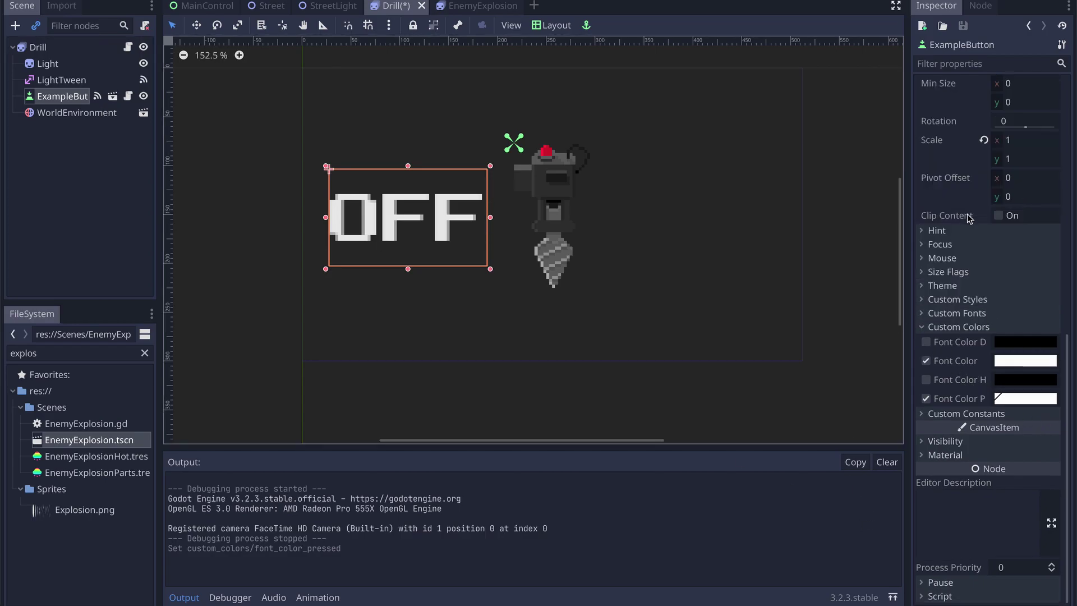
left_click(949, 300)
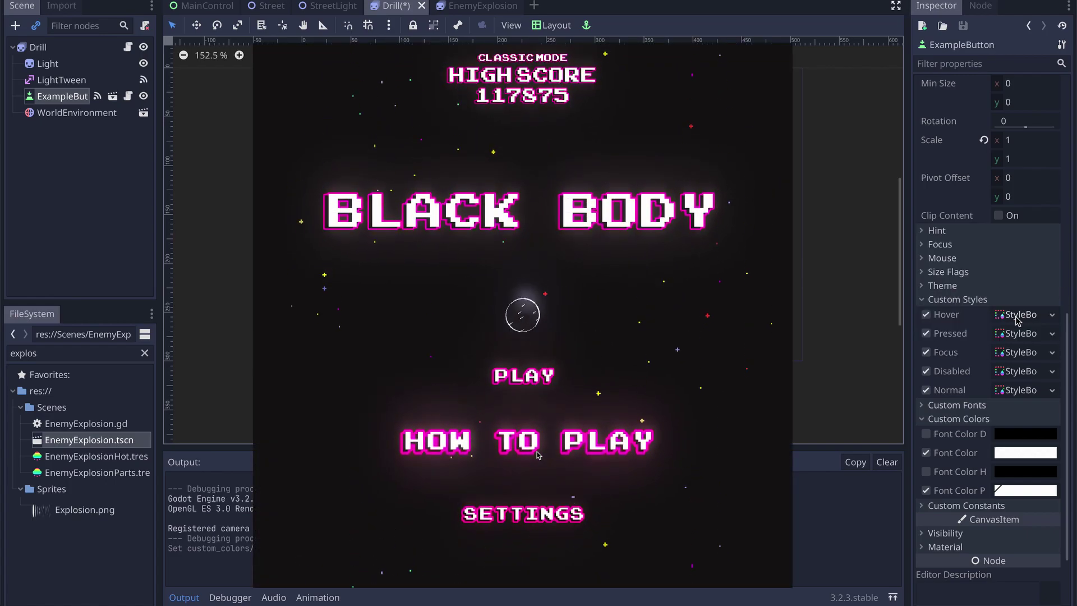
left_click(1015, 316)
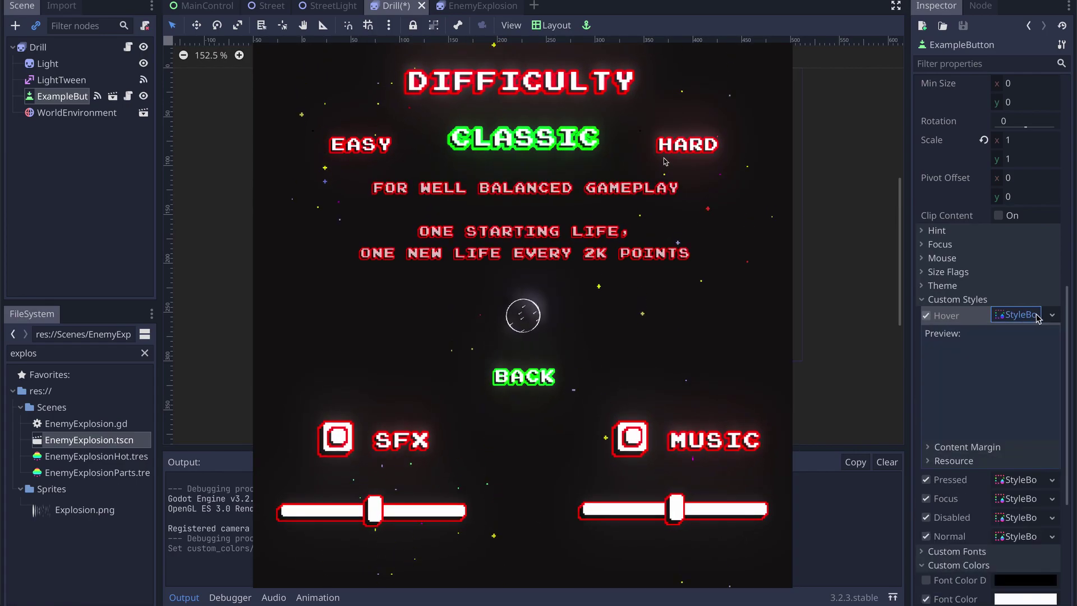
left_click(1018, 315)
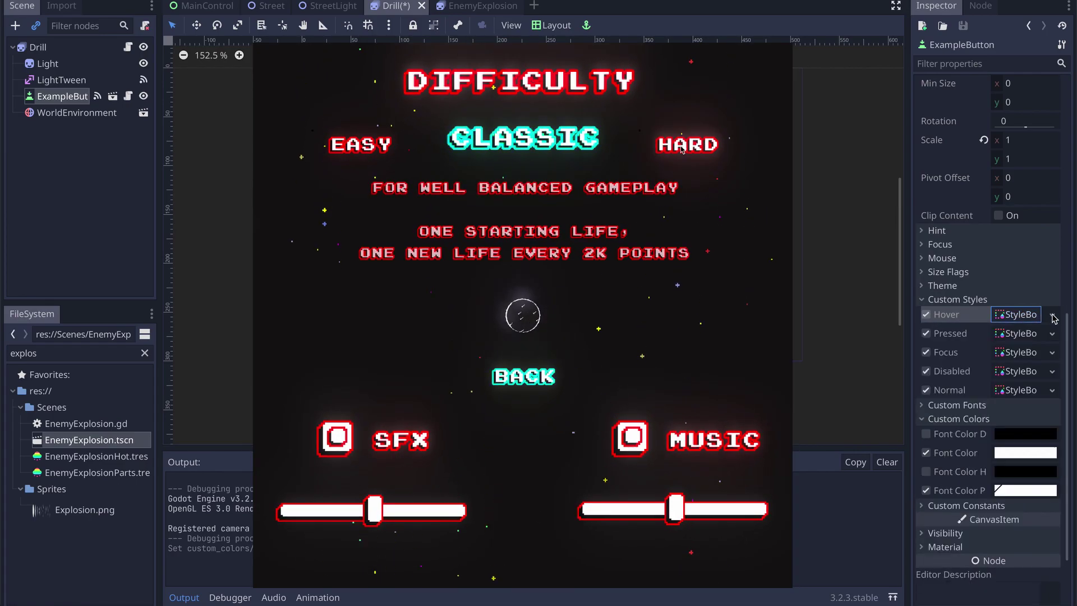
left_click(1053, 316)
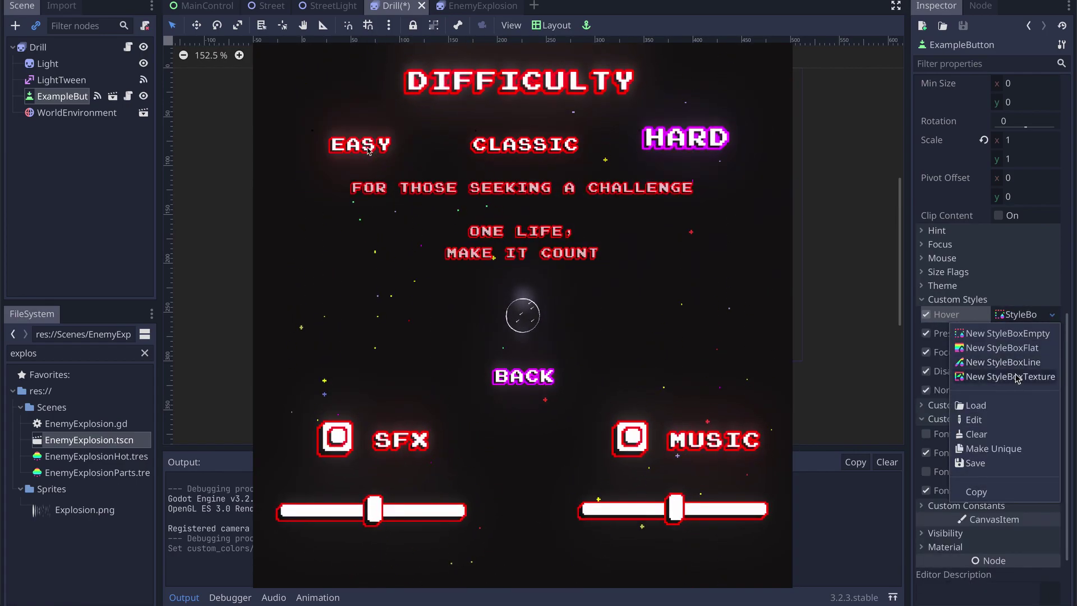
left_click(954, 303)
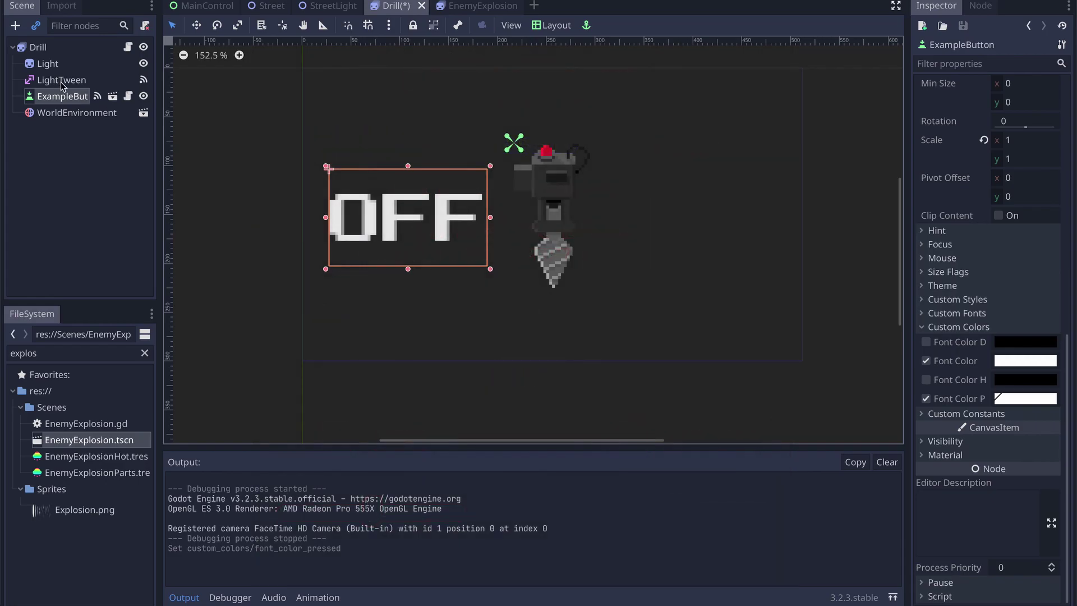
left_click(55, 49)
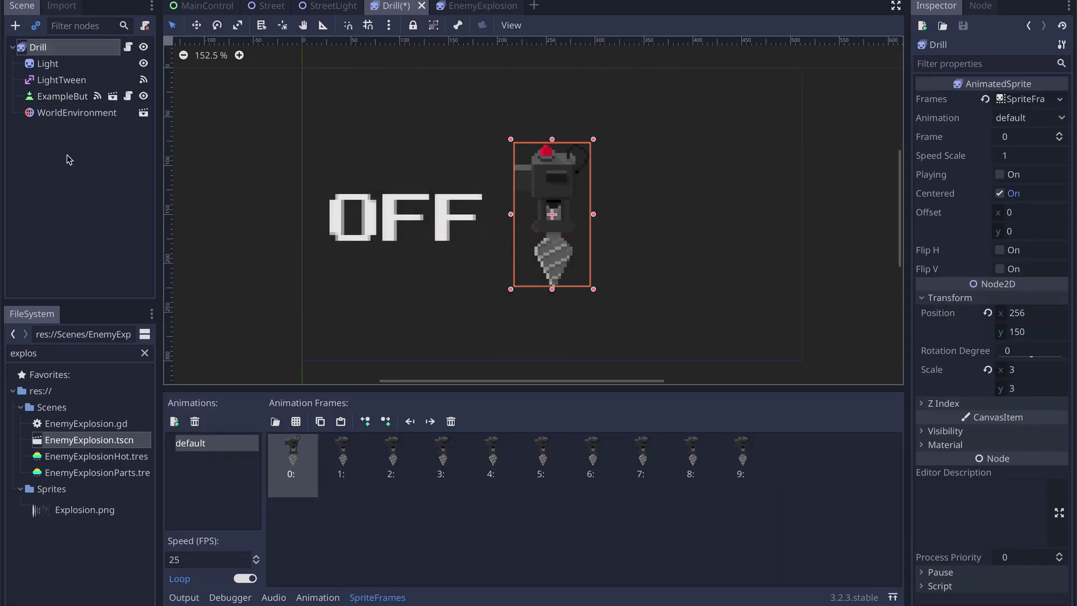
Check the Light sprite's Modulate colour, then open the Drill.gd script.
left_click(61, 79)
left_click(53, 65)
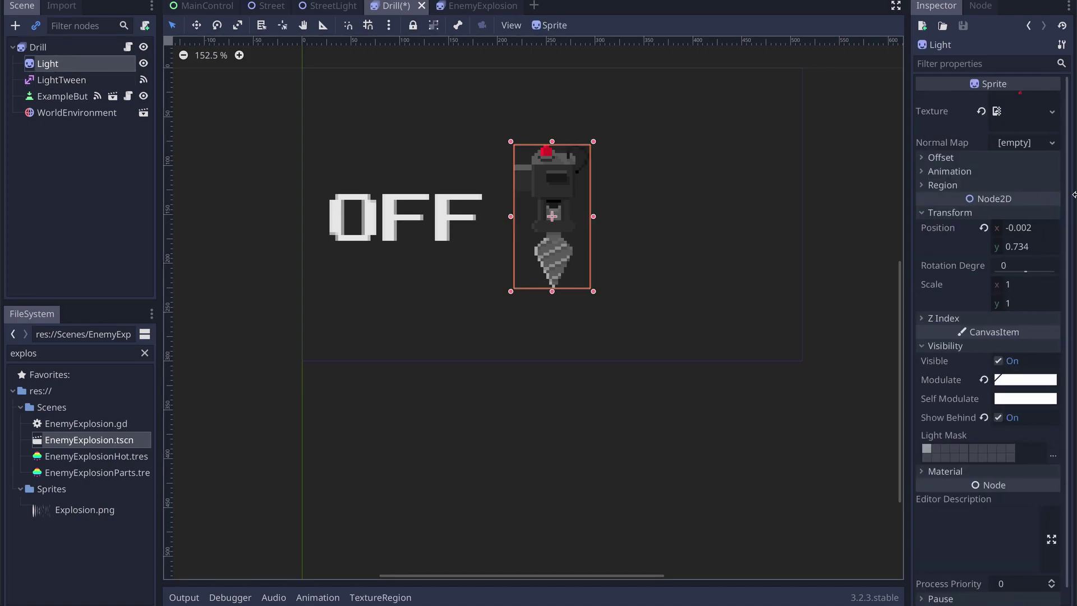
key("F5")
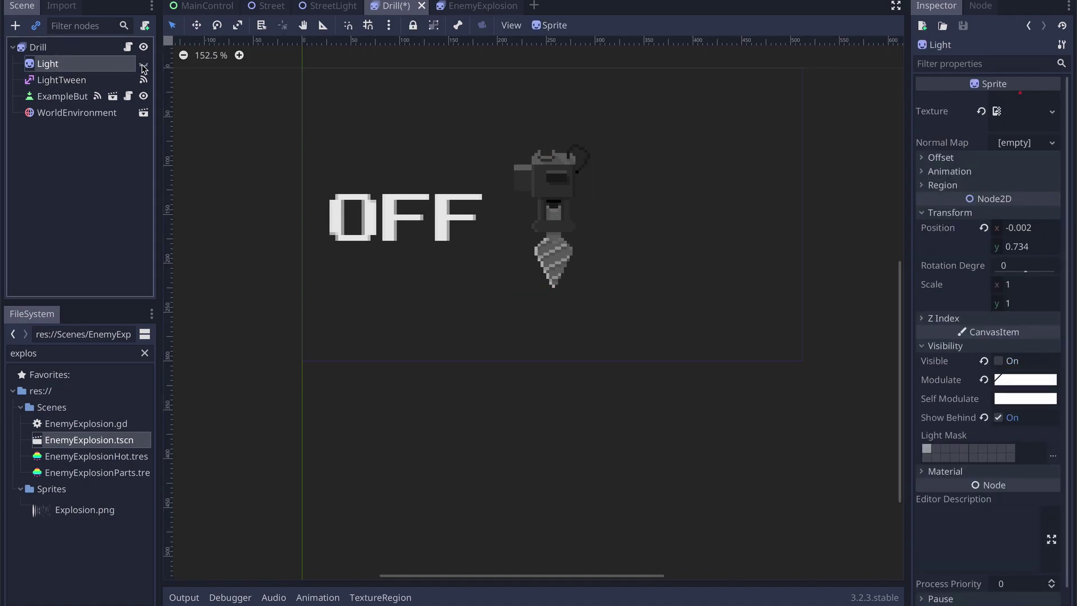
left_click(1042, 377)
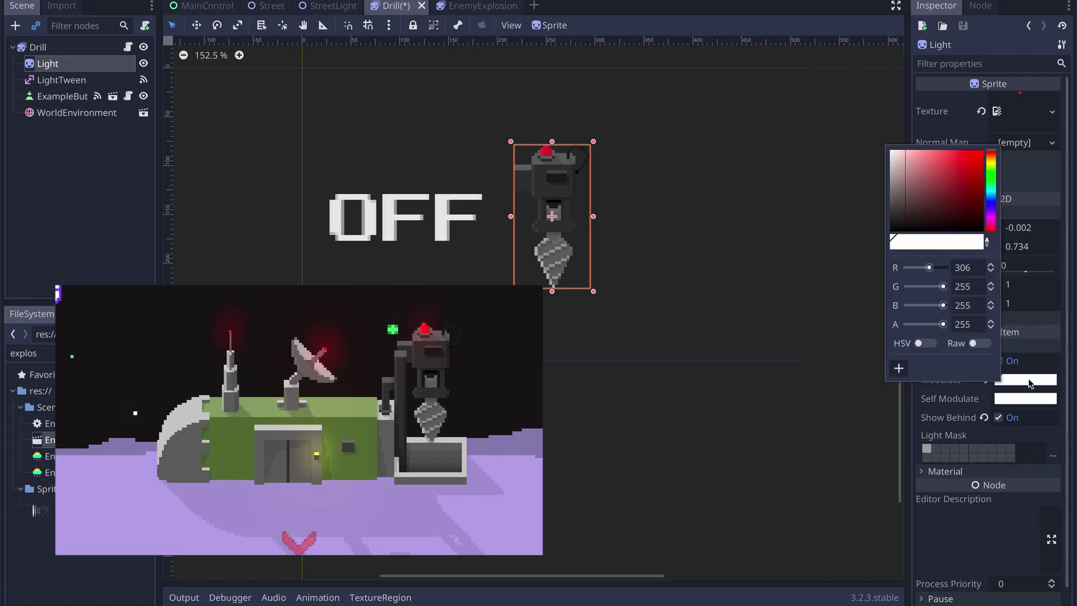
left_click(128, 47)
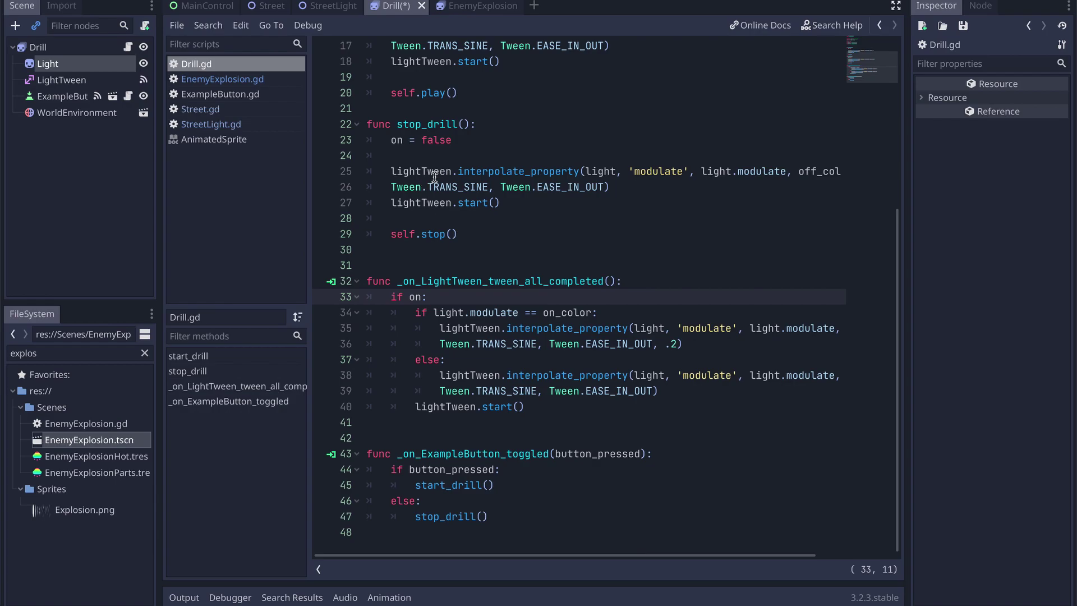
Save the Drill scene, run the Street scene to watch its glowing lamps, then open StreetLight.
key("ctrl+s")
left_click(271, 7)
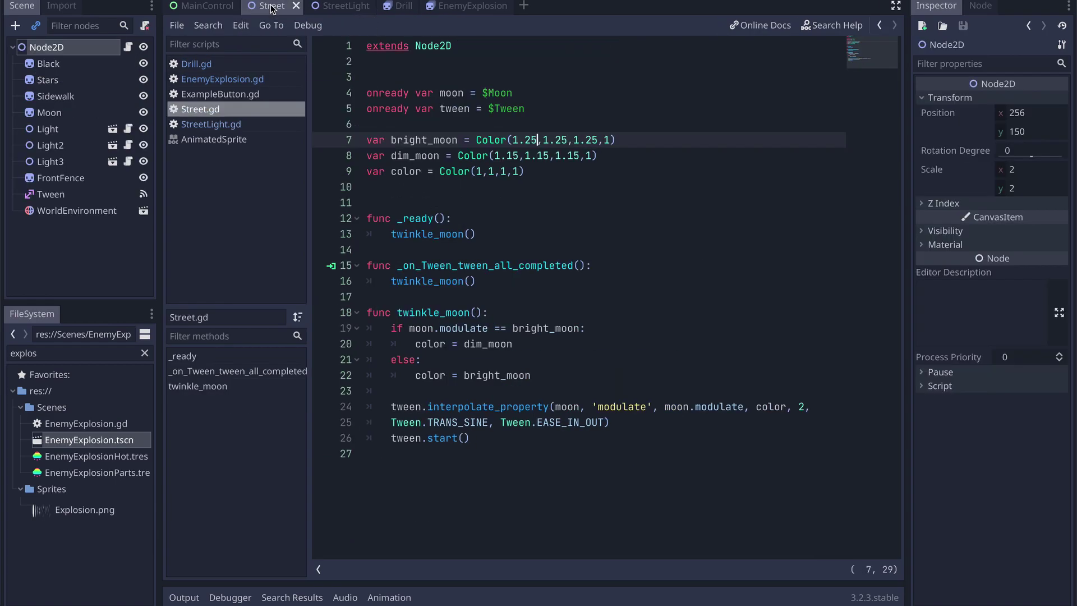
key("F5")
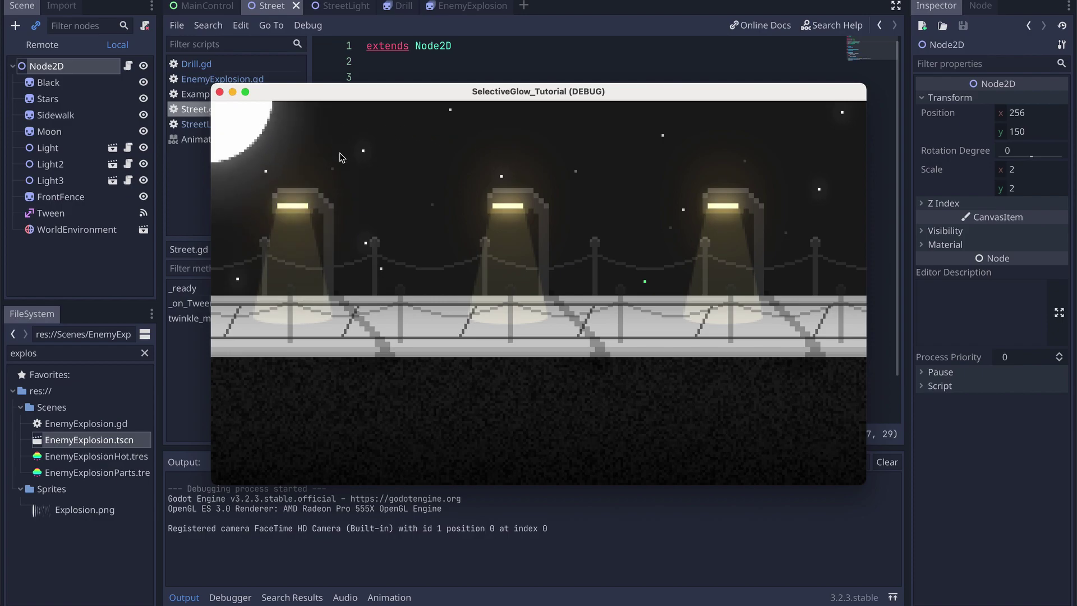
key("super+q")
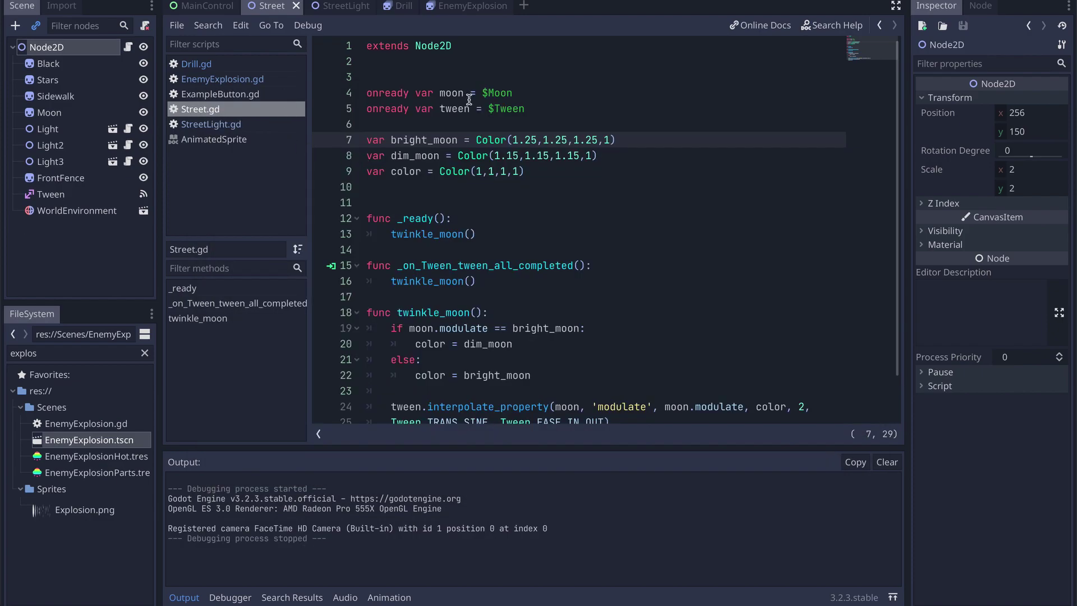
left_click(339, 8)
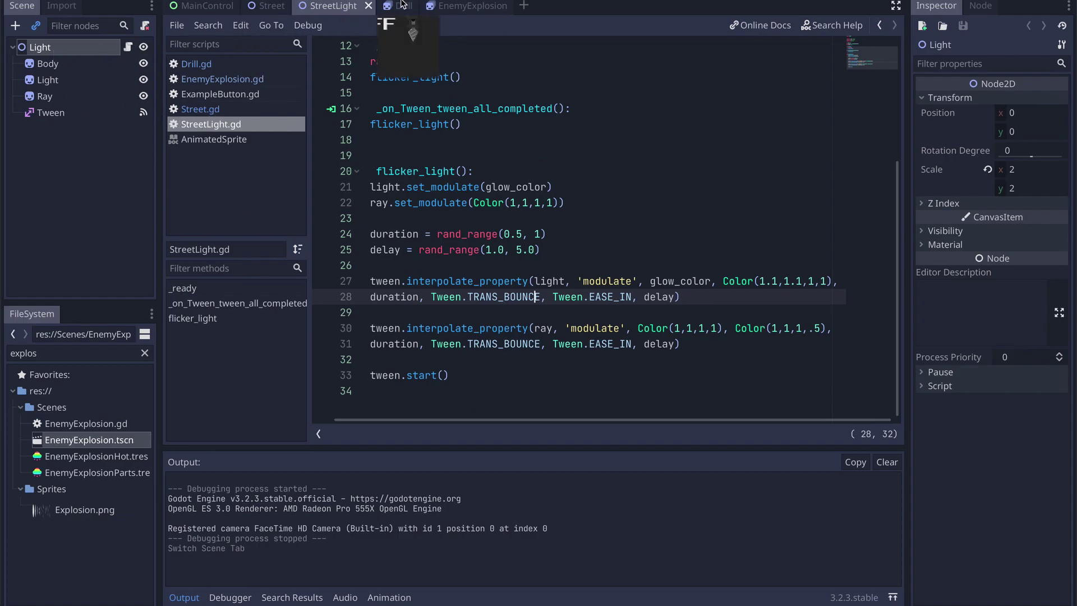
In the 2D view, check the Ray sprite's material uses Add blend mode, then return to Street.
left_click(64, 49)
key("alt+1")
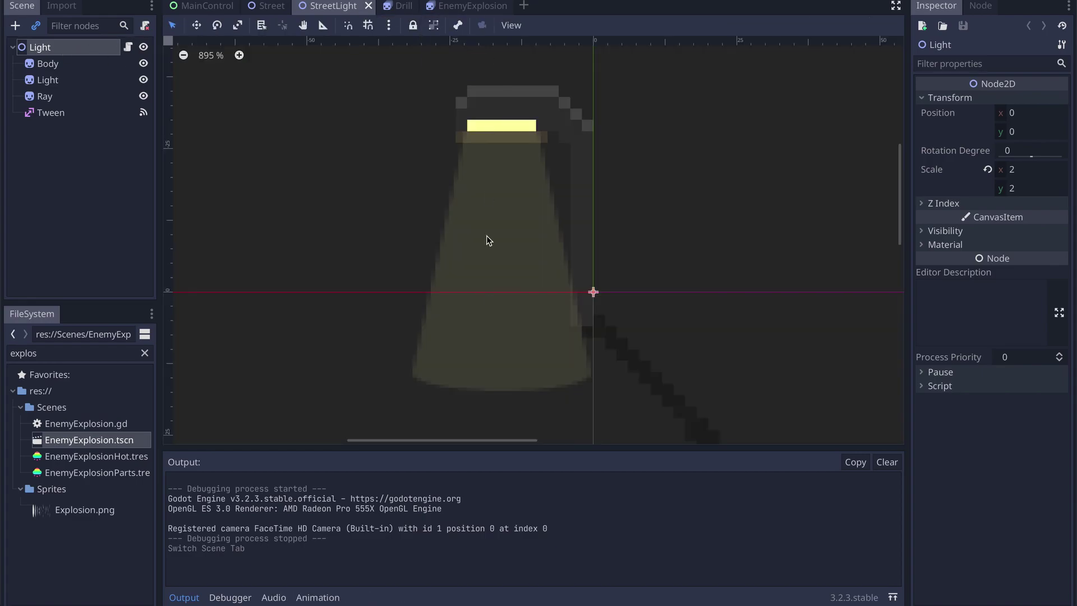
left_click(48, 96)
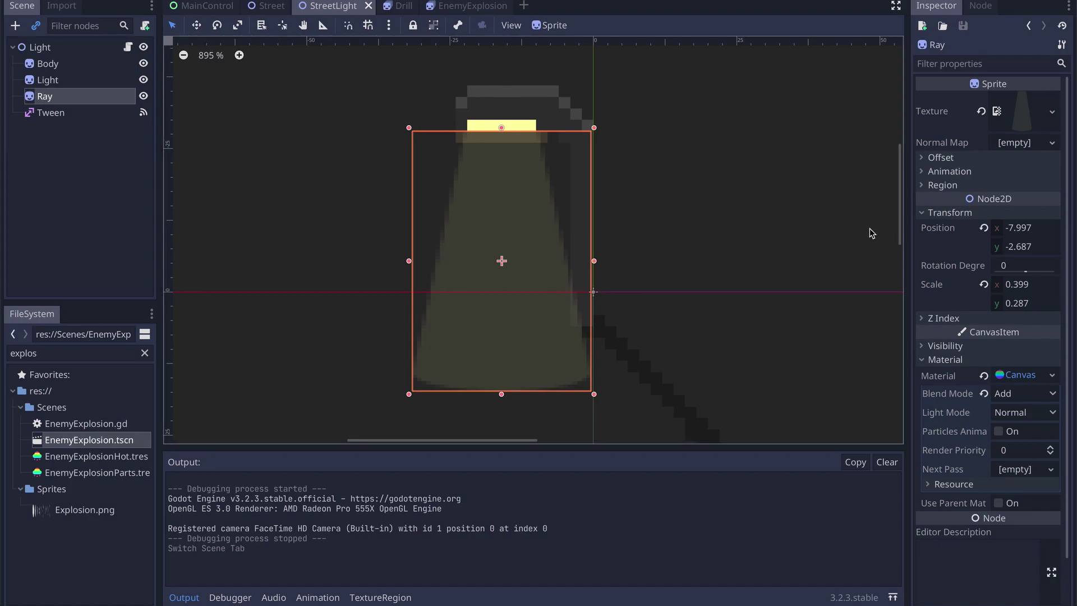
left_click(956, 347)
left_click(957, 347)
left_click(1034, 376)
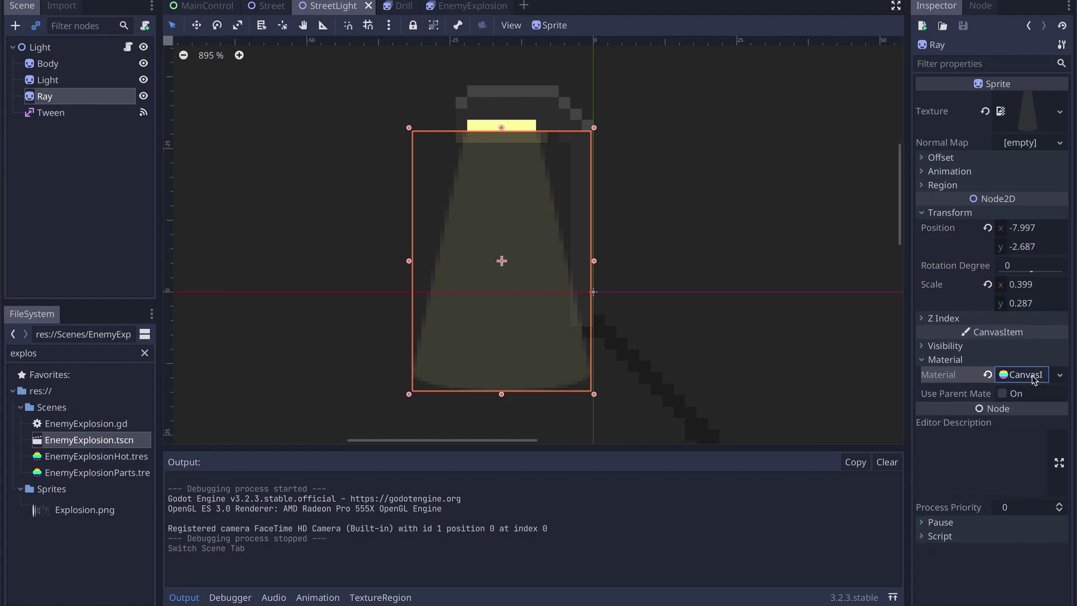
left_click(1062, 376)
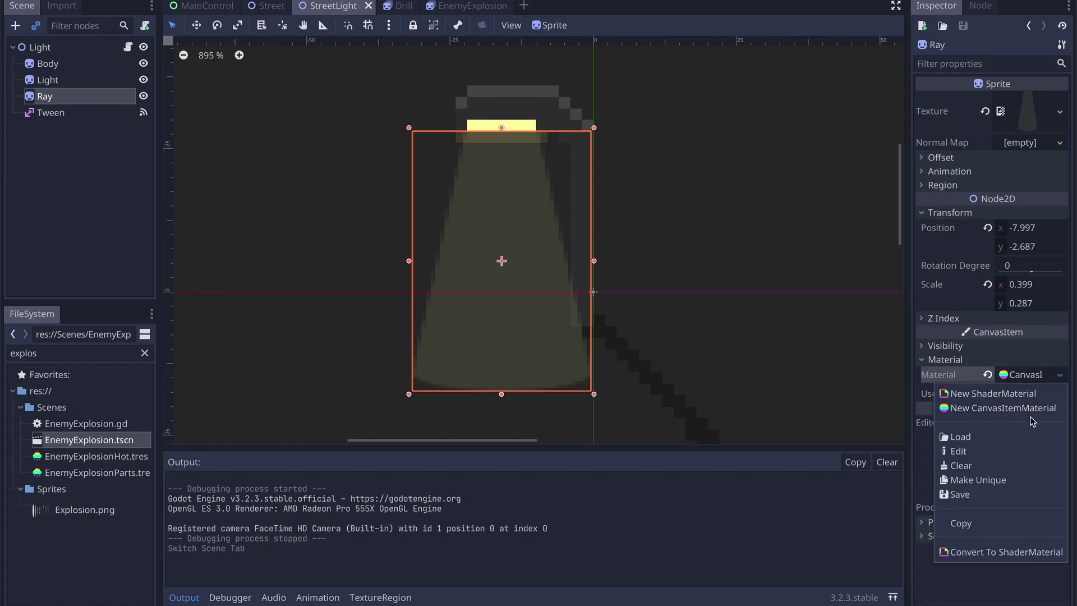
left_click(1000, 359)
left_click(1010, 373)
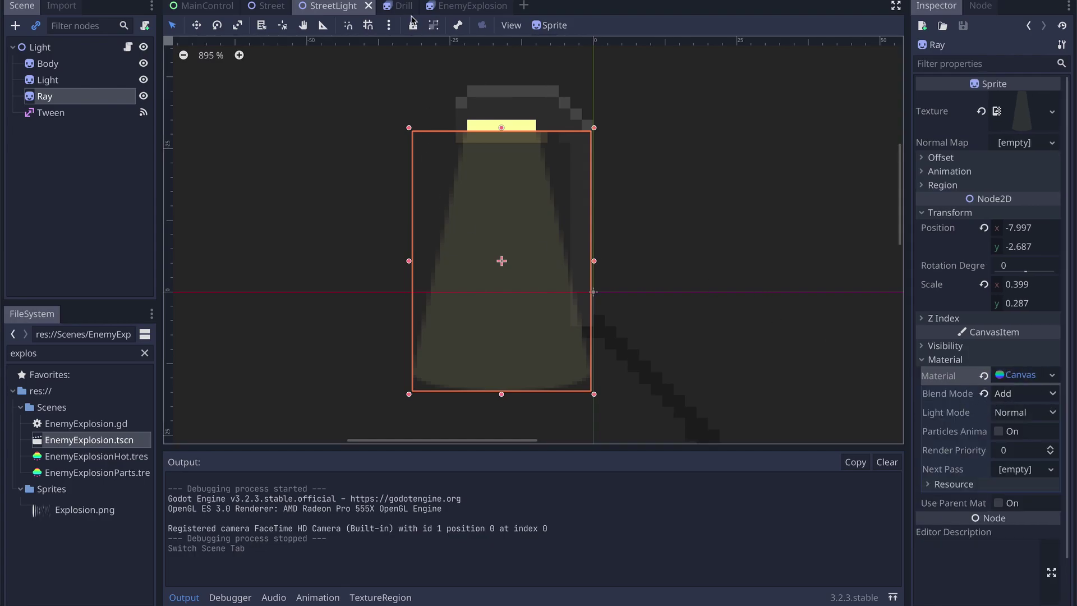
left_click(271, 6)
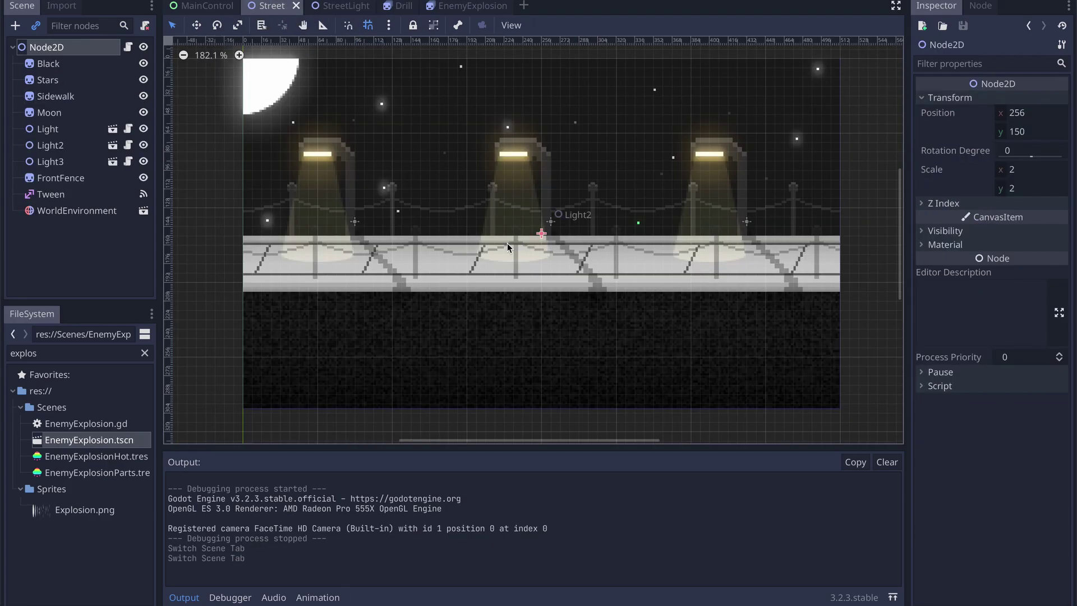
Run and stop the Street scene to see the additive rays, then open EnemyExplosion.
key("super+r")
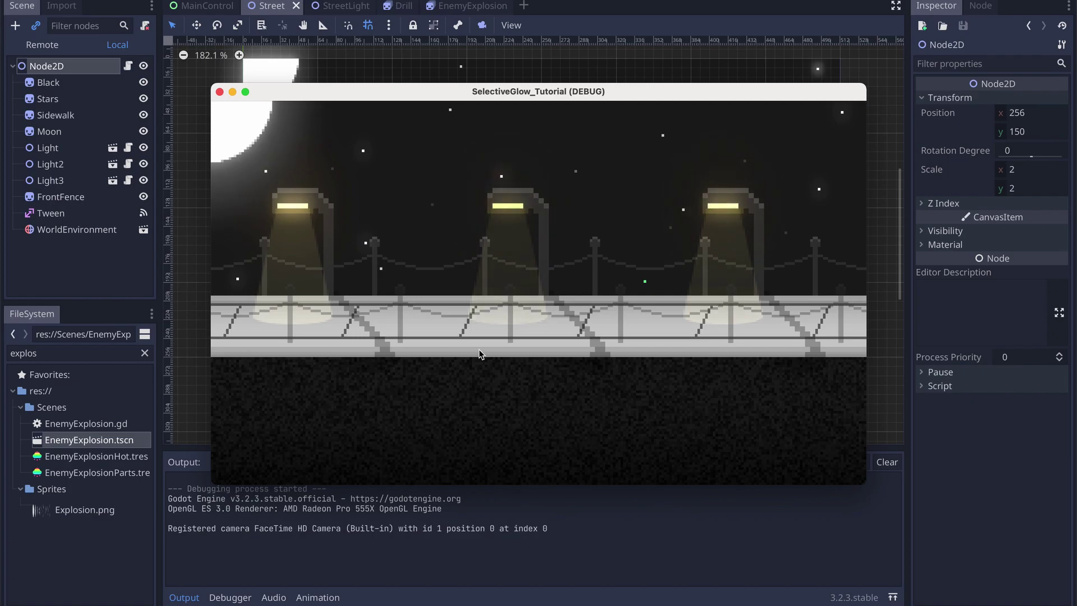
key("super+q")
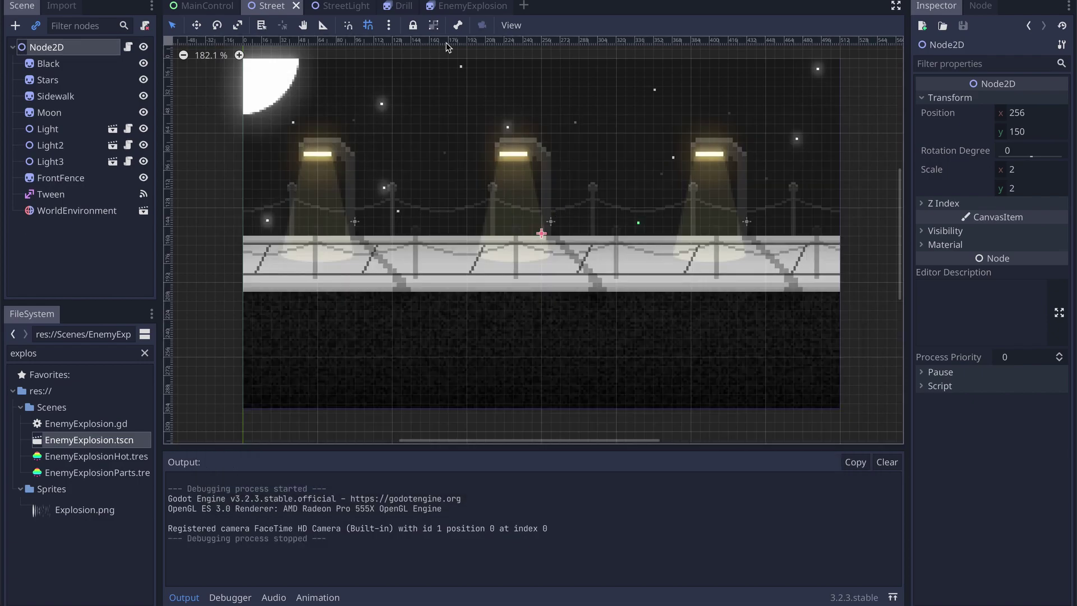
left_click(447, 6)
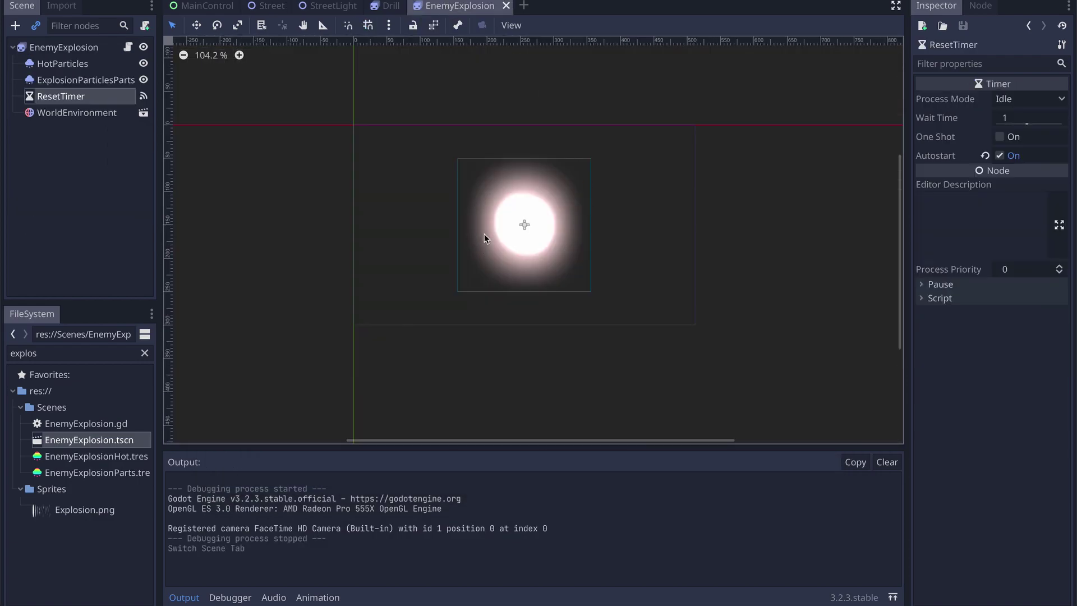
Run the EnemyExplosion scene to see the glowing blast, stop it, and preview the explosion sprite's animation once.
key("super+r")
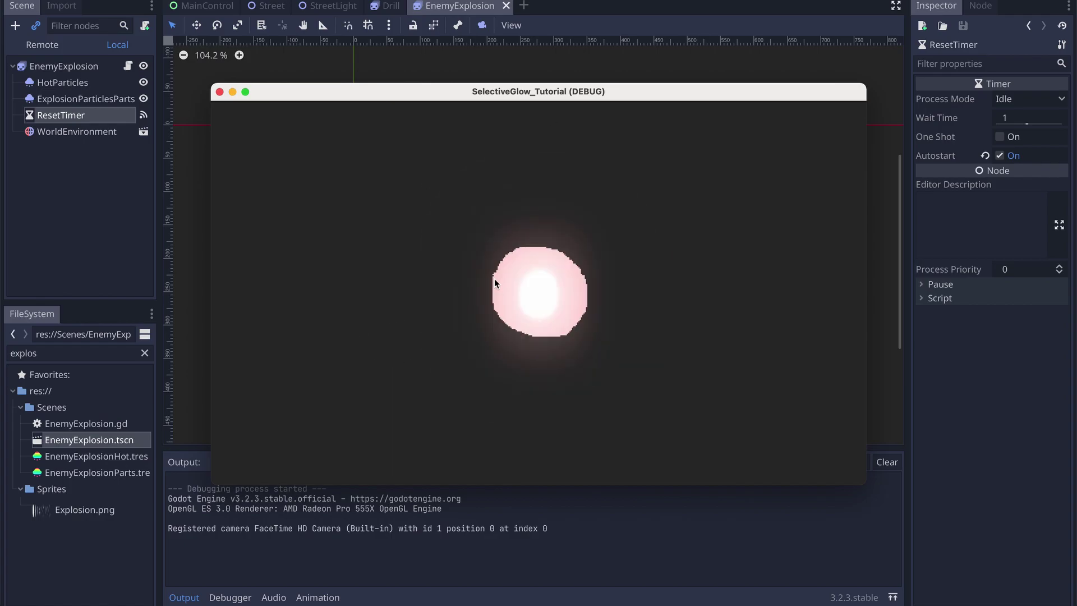
key("super+q")
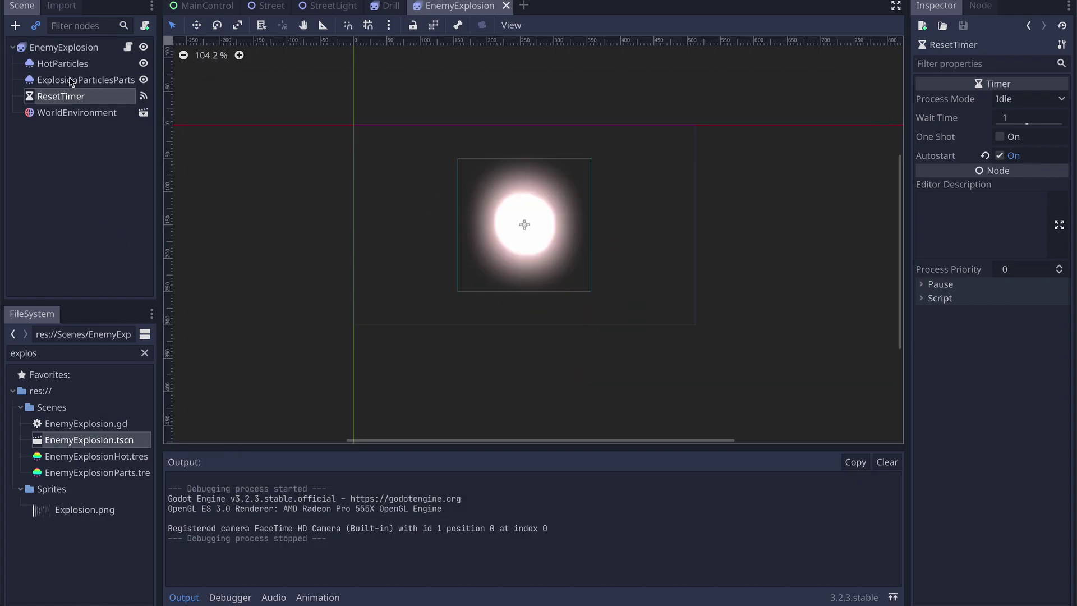
left_click(66, 52)
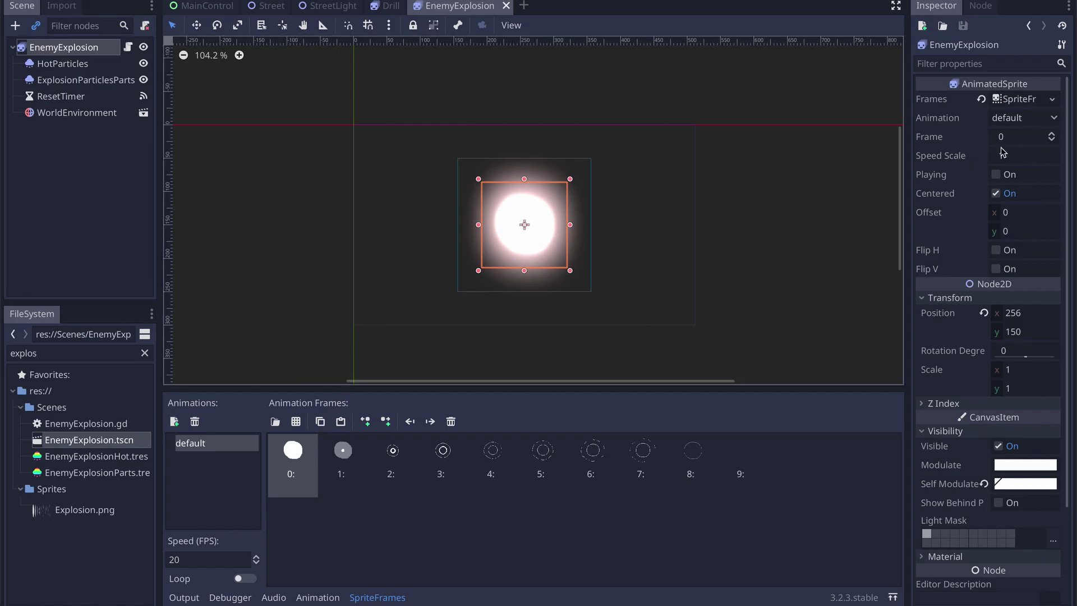
left_click(997, 174)
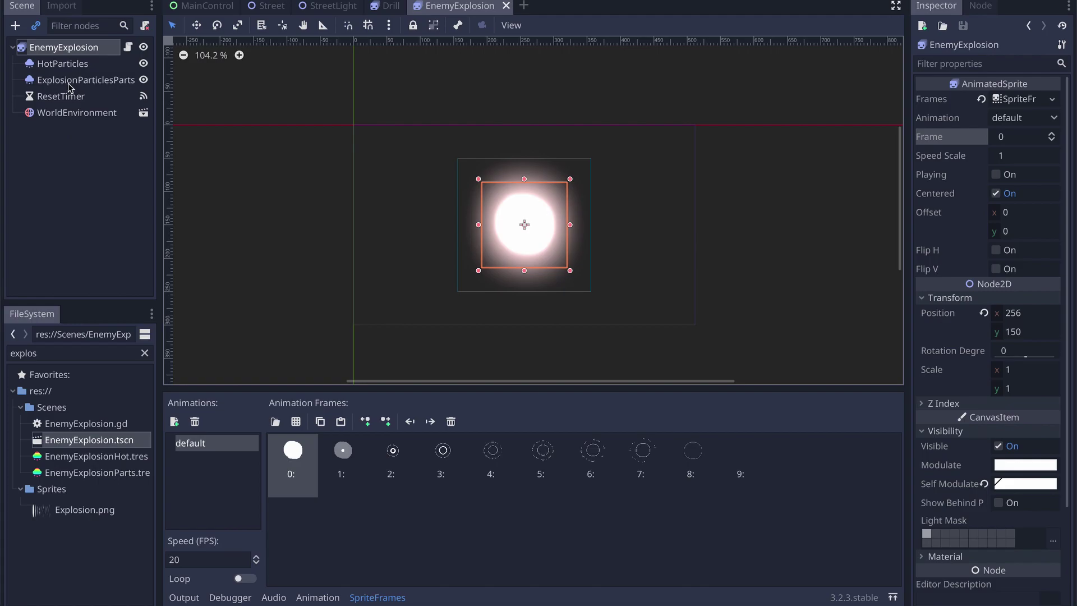
left_click(63, 64)
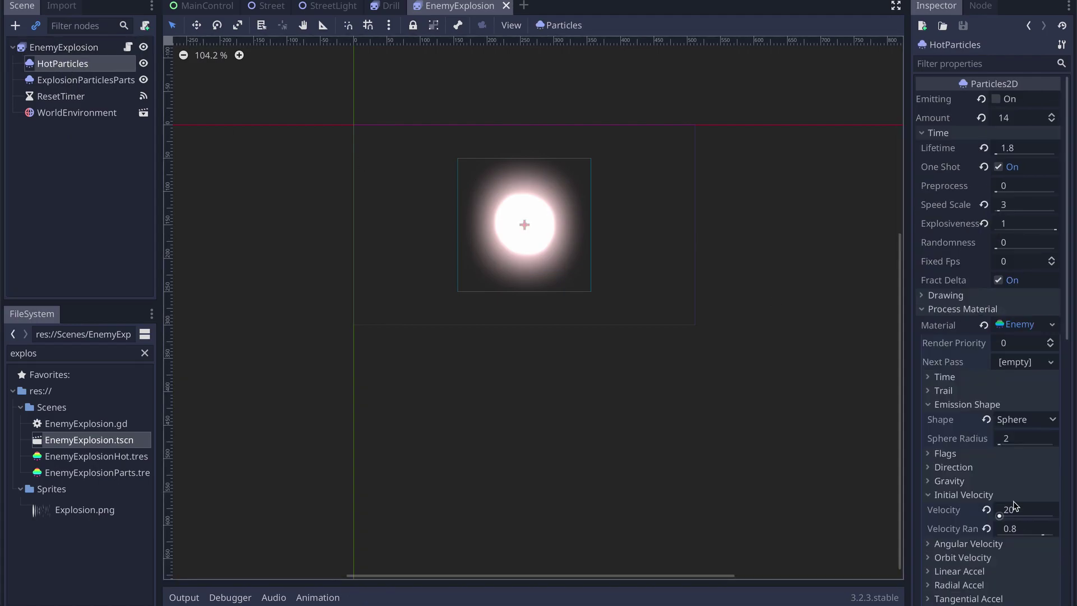
Review HotParticles' Enemy process material: Sphere emission radius 2, velocity 20, colour-ramp gradient and Modulate.
scroll(1011, 505, "down", 10)
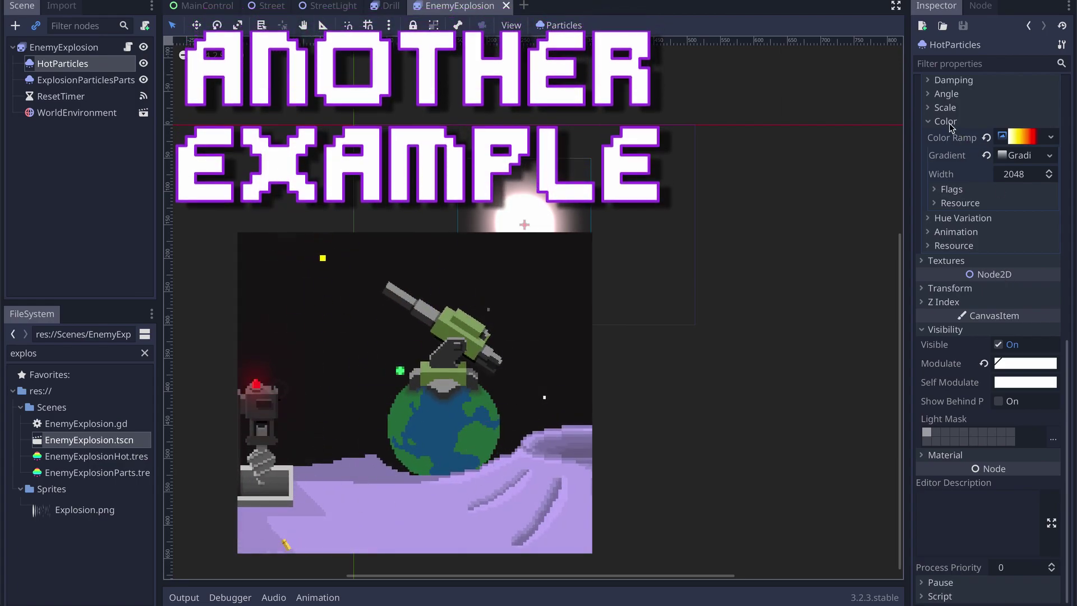
left_click(949, 123)
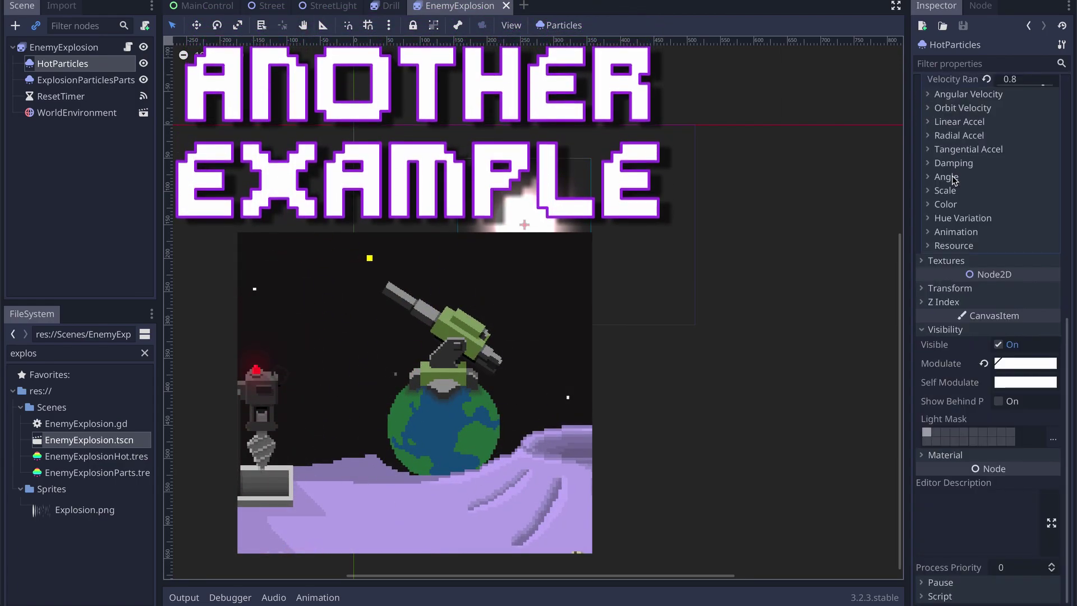
scroll(951, 178, "up", 10)
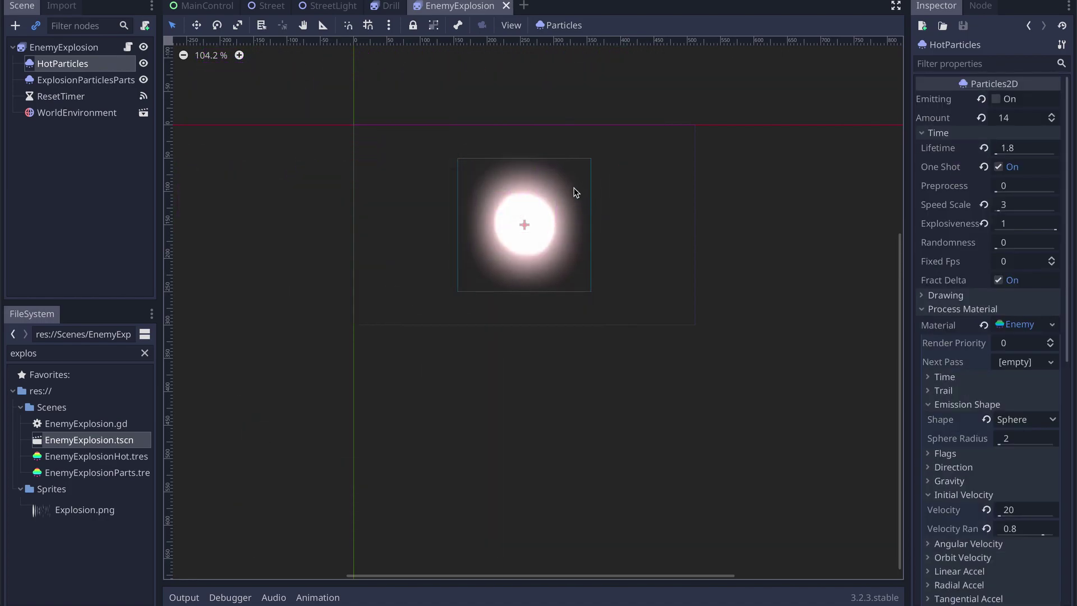
scroll(1002, 317, "down", 8)
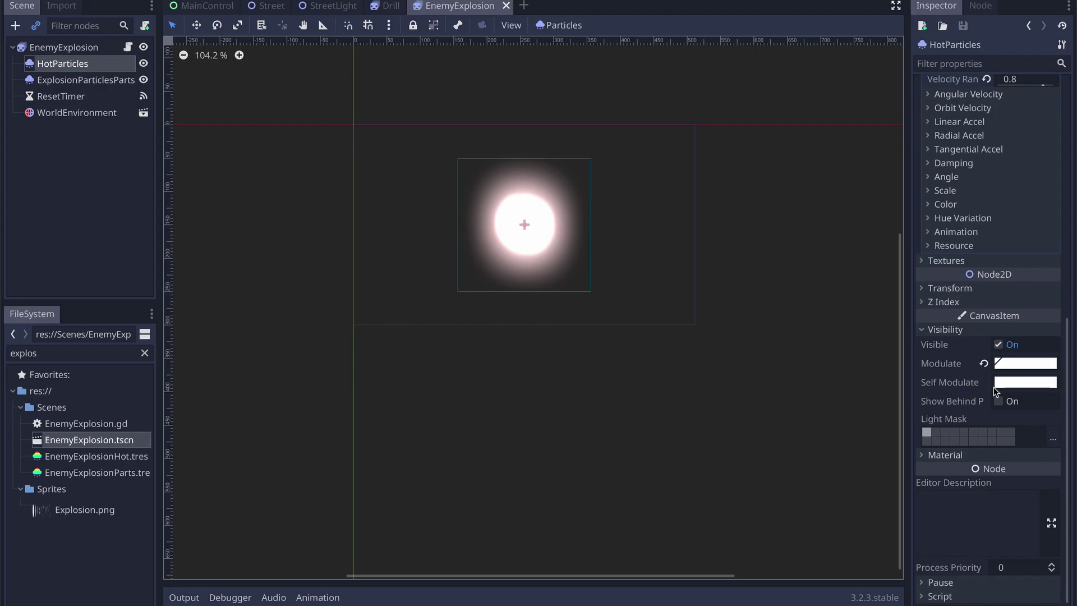